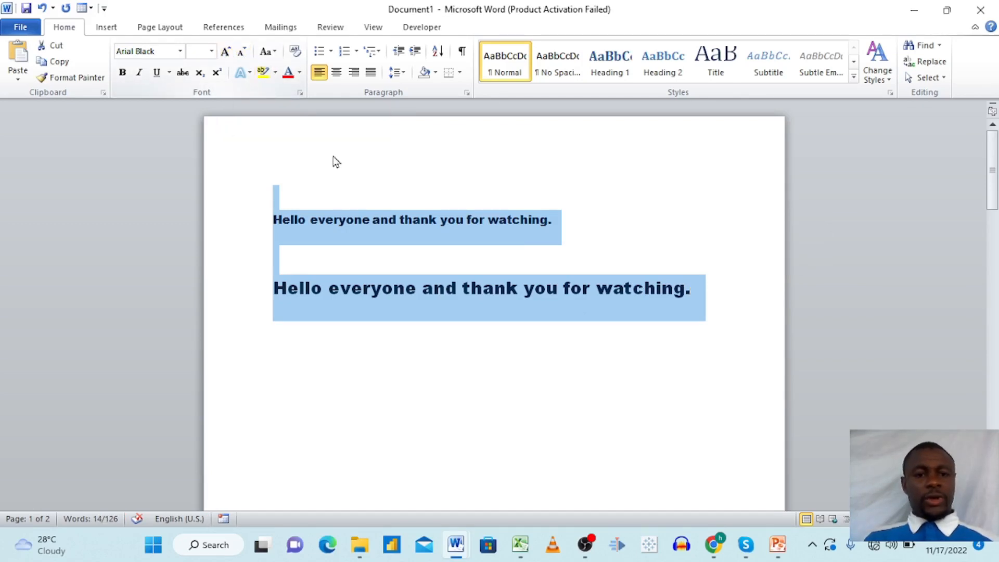
- Change the font colour of the first "Hello everyone and thank you for watching." sentence to standard red
{"action": "left_click", "coordinate": [404, 201]}
{"action": "left_click", "coordinate": [274, 219]}
{"action": "left_click_drag", "start_coordinate": [273, 219], "coordinate": [555, 212]}
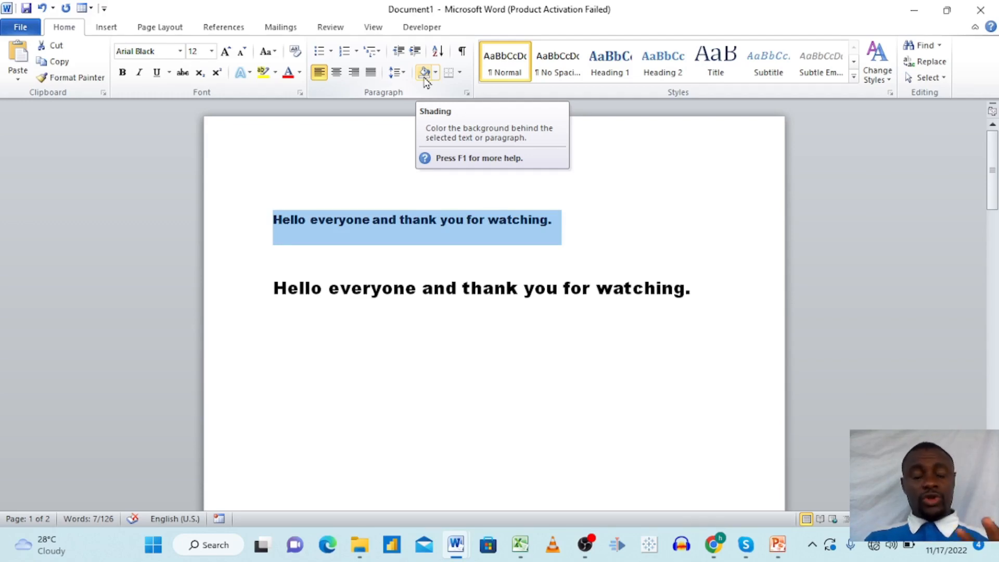
{"action": "left_click", "coordinate": [299, 74]}
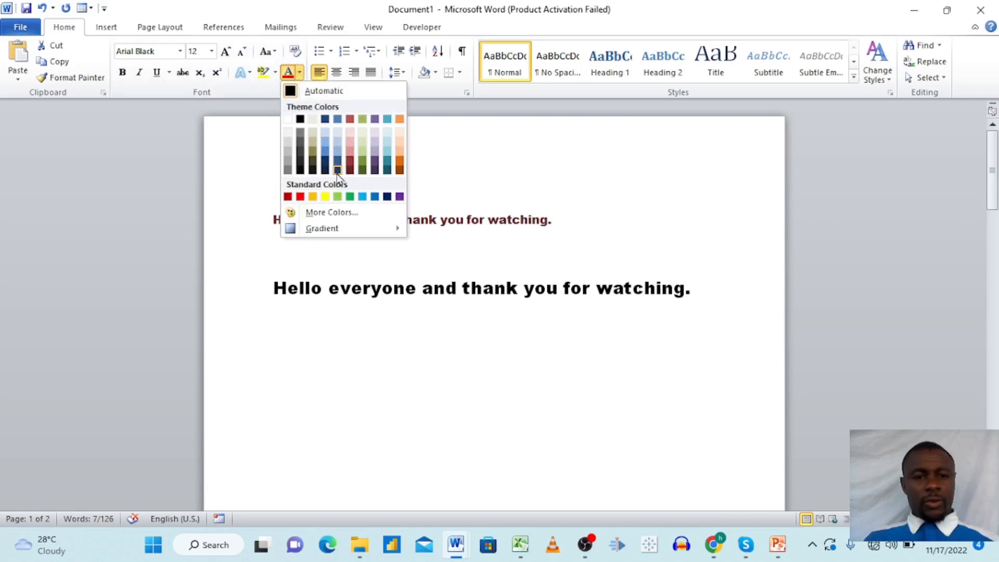
{"action": "left_click", "coordinate": [301, 197]}
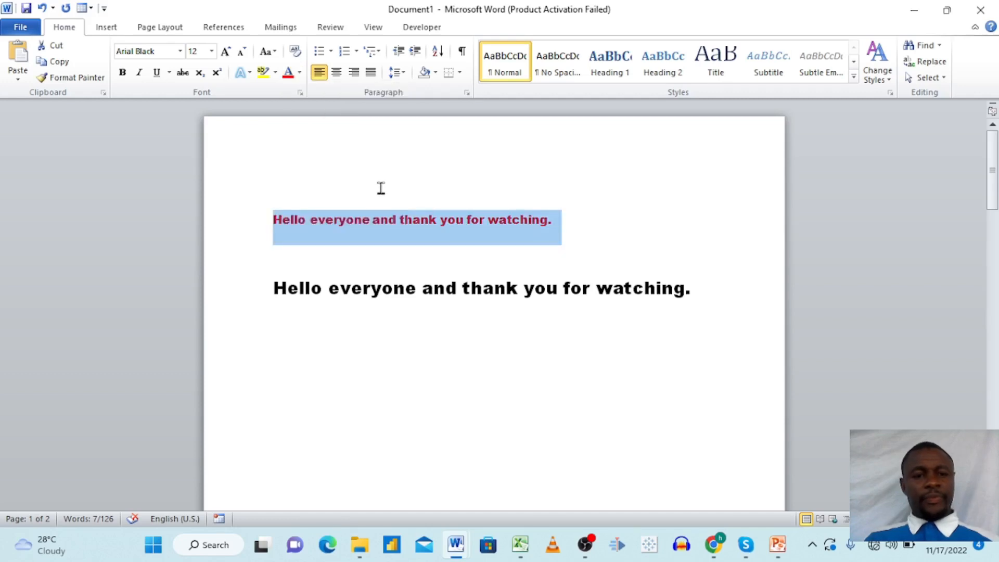
{"action": "left_click", "coordinate": [388, 186]}
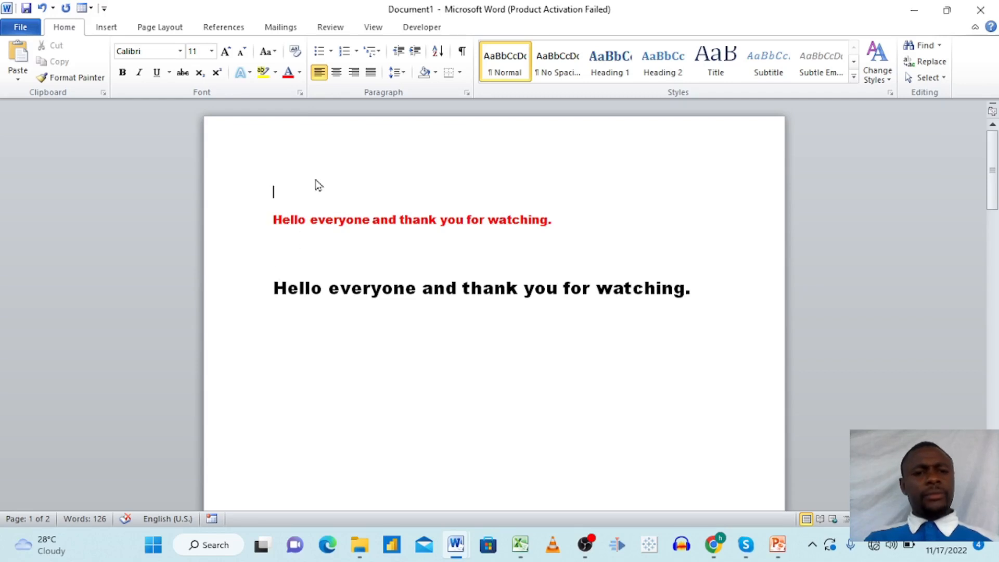
- Change the font colour of the first "Hello everyone" sentence to standard yellow
{"action": "left_click_drag", "start_coordinate": [273, 218], "coordinate": [572, 231]}
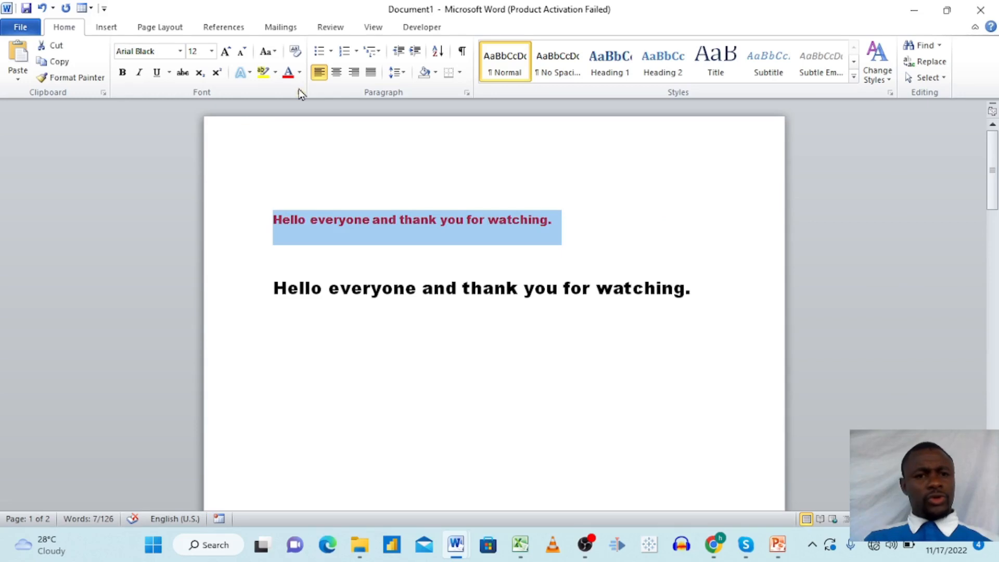
{"action": "left_click", "coordinate": [300, 72]}
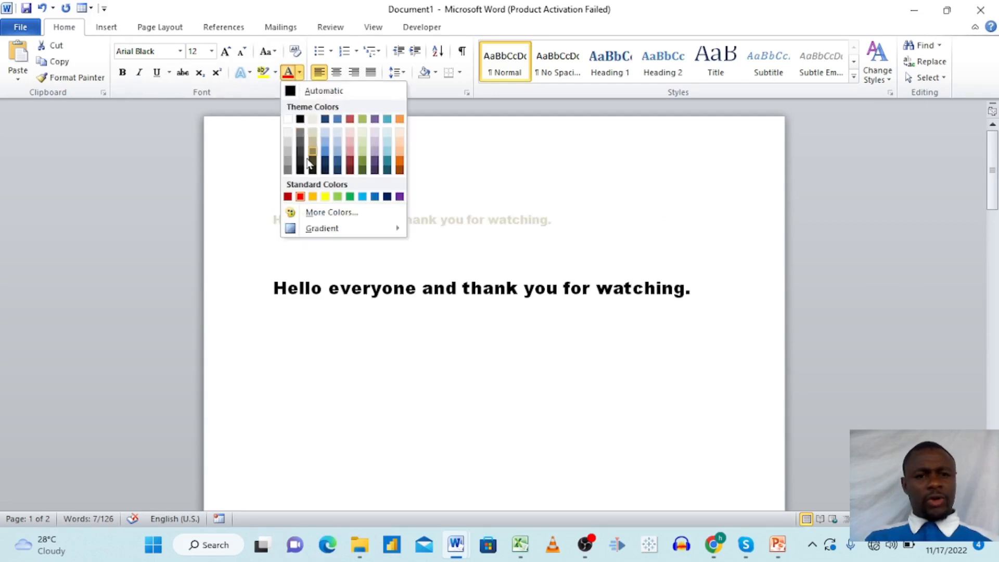
{"action": "left_click", "coordinate": [325, 197]}
{"action": "left_click", "coordinate": [444, 200]}
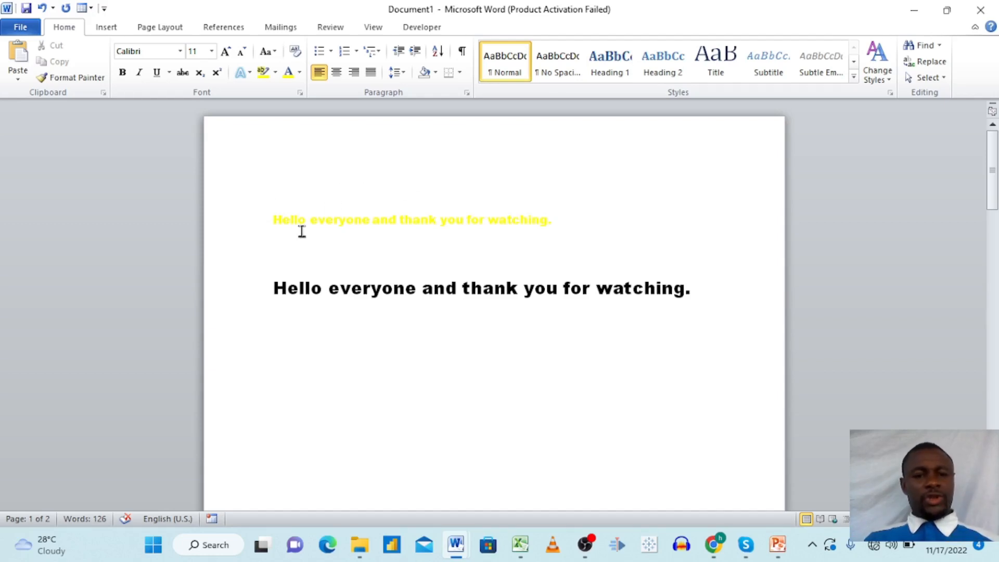
- Change the font of the second "Hello everyone and thank you for watching." sentence to Times New Roman
{"action": "left_click_drag", "start_coordinate": [271, 280], "coordinate": [717, 286]}
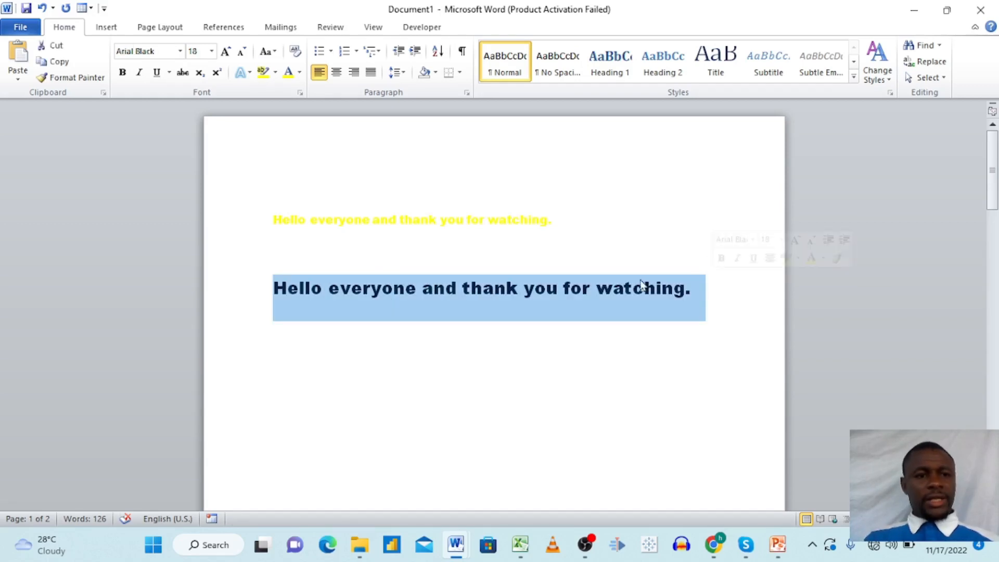
{"action": "left_click", "coordinate": [126, 76]}
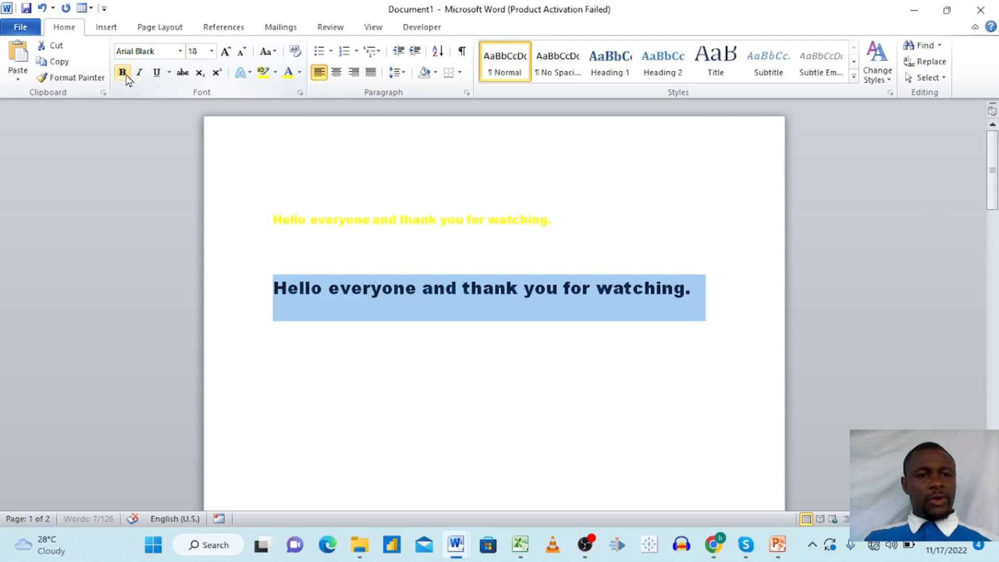
{"action": "left_click", "coordinate": [180, 50]}
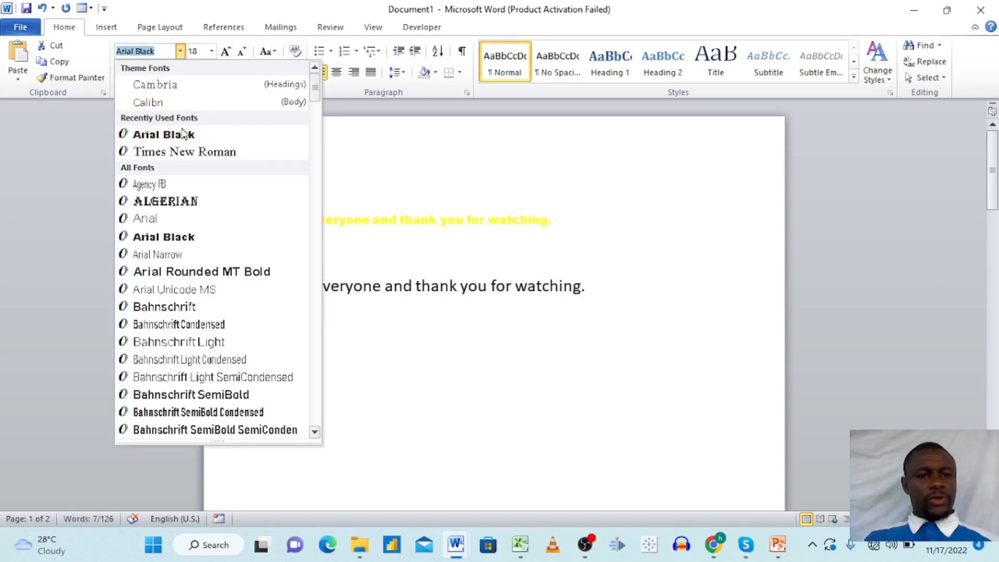
{"action": "left_click", "coordinate": [198, 152]}
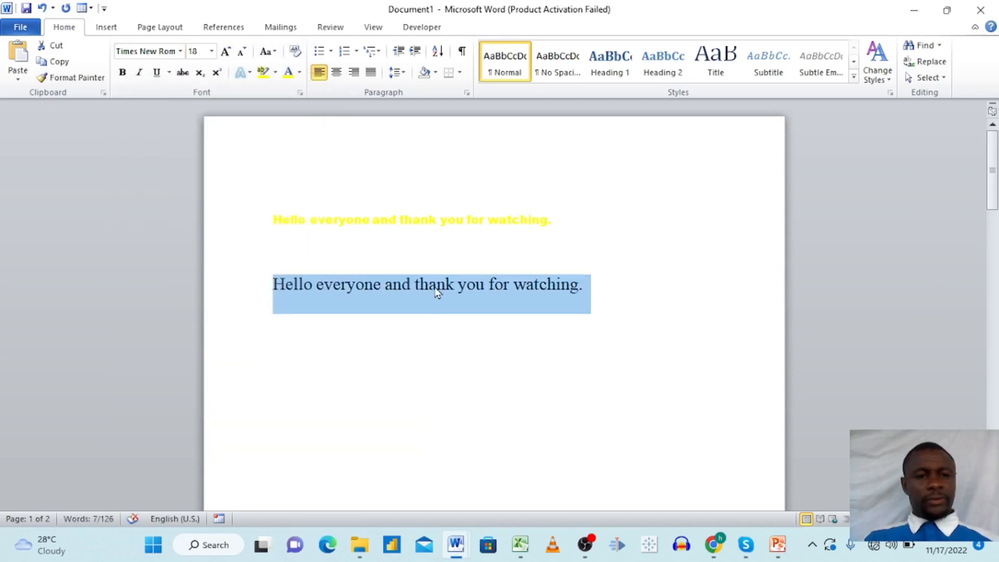
- Shrink and regrow the second sentence's text step by step, ending at font size 16
{"action": "left_click", "coordinate": [241, 52]}
{"action": "left_click", "coordinate": [241, 53]}
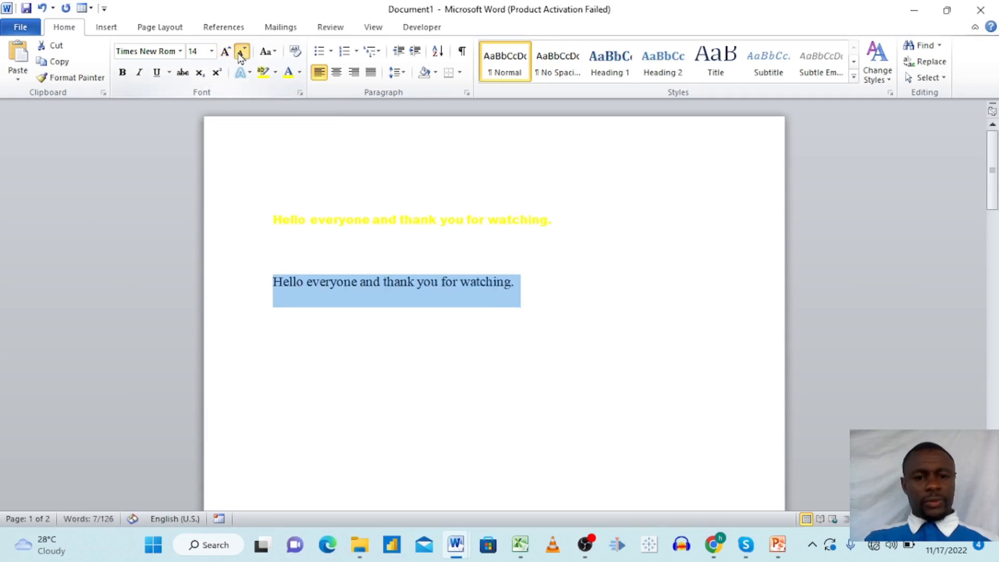
{"action": "left_click", "coordinate": [241, 53]}
{"action": "left_click", "coordinate": [230, 56]}
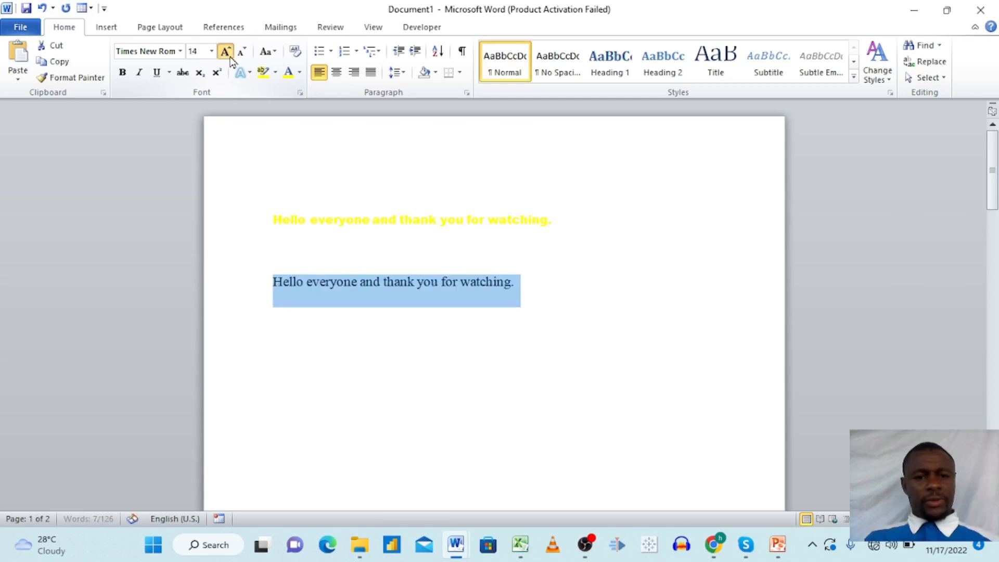
{"action": "left_click", "coordinate": [229, 56]}
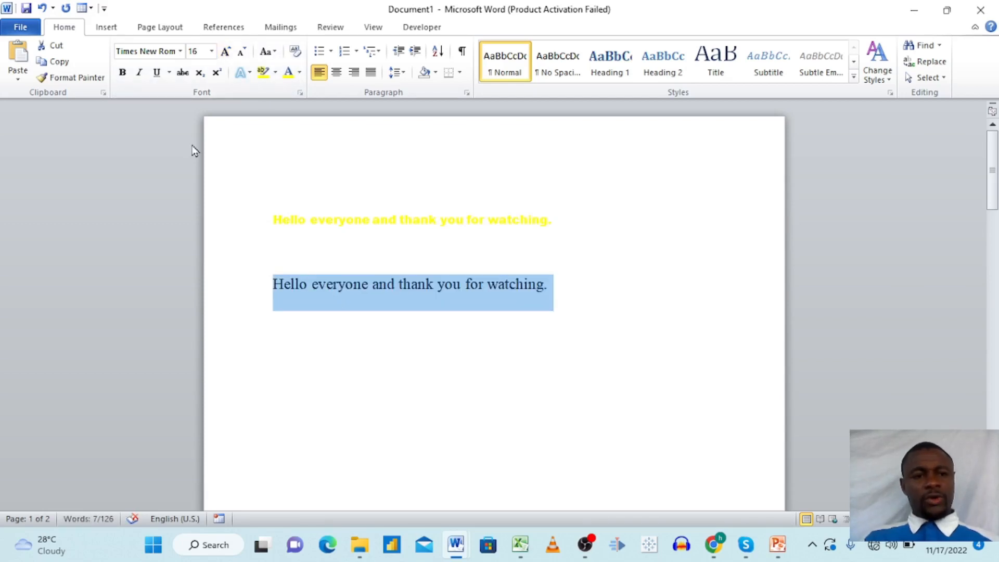
- Apply bold, italic and underline formatting to the second sentence
{"action": "left_click", "coordinate": [123, 74]}
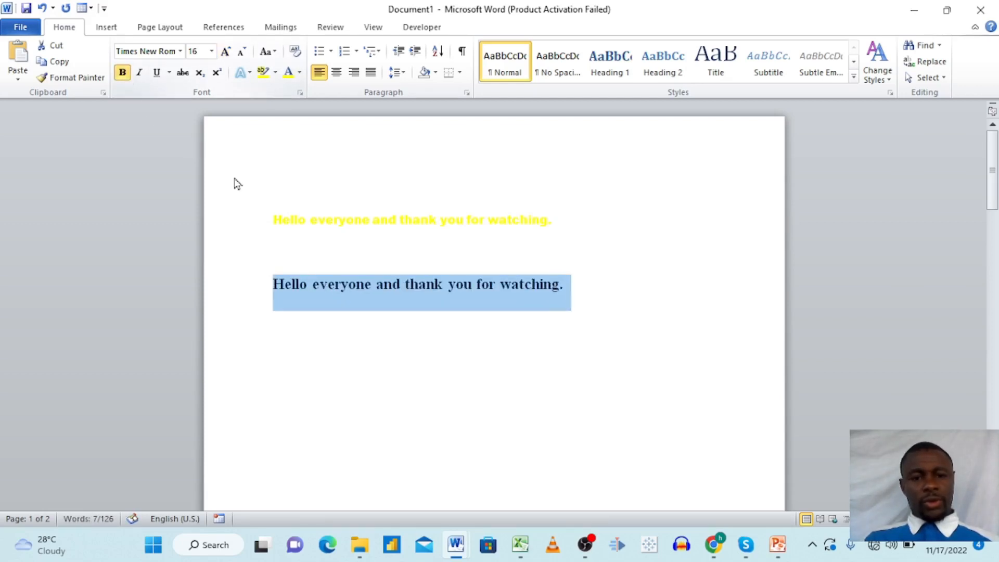
{"action": "left_click", "coordinate": [140, 73]}
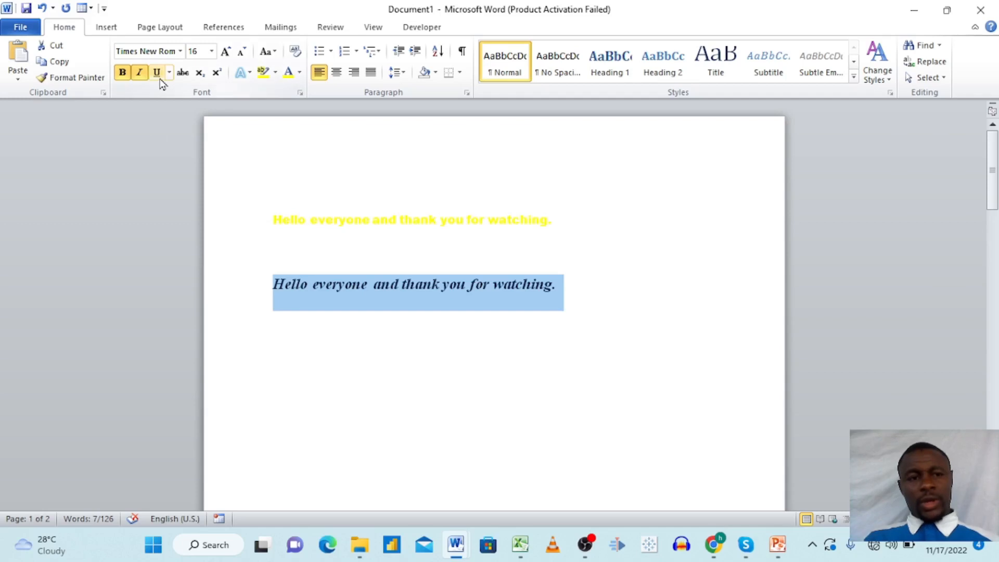
{"action": "left_click", "coordinate": [160, 79]}
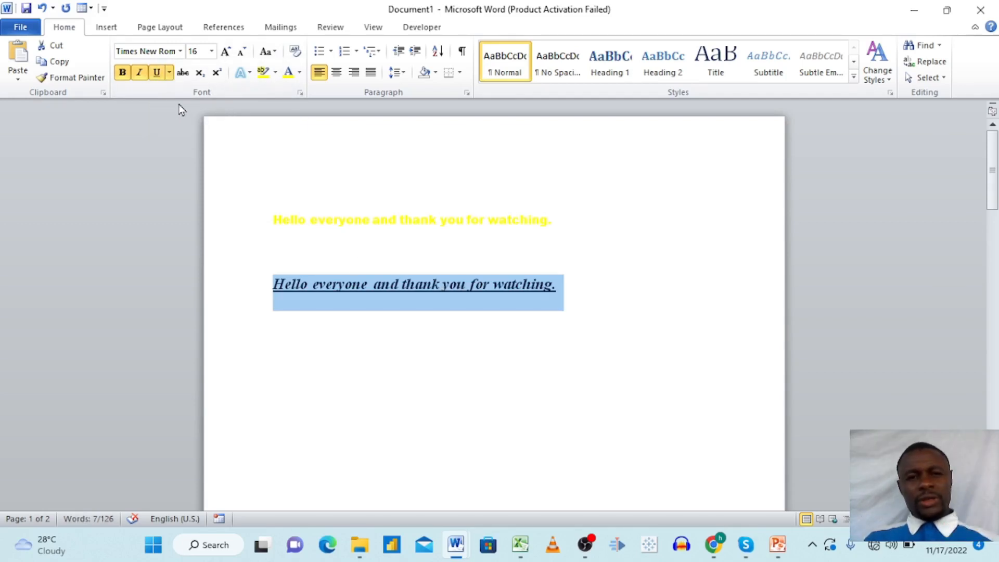
- Try the double underline style on the second sentence, and replace it with the thick underline
{"action": "left_click", "coordinate": [169, 73]}
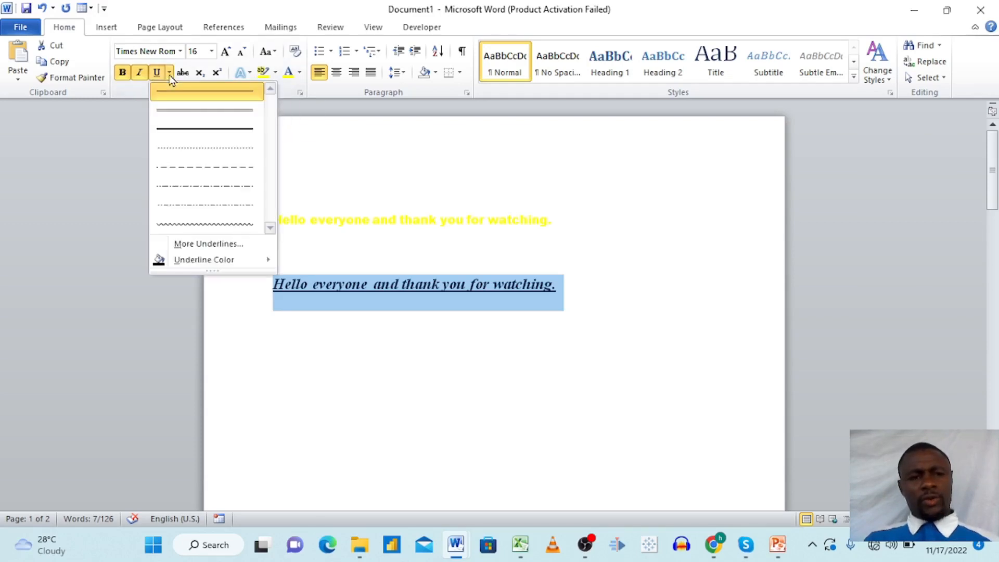
{"action": "left_click", "coordinate": [186, 110]}
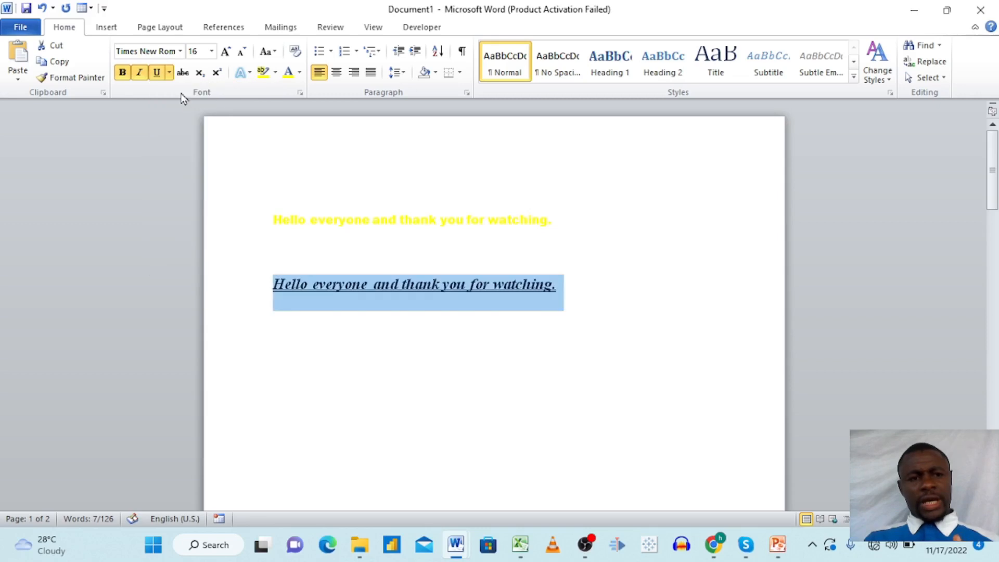
{"action": "left_click", "coordinate": [169, 73]}
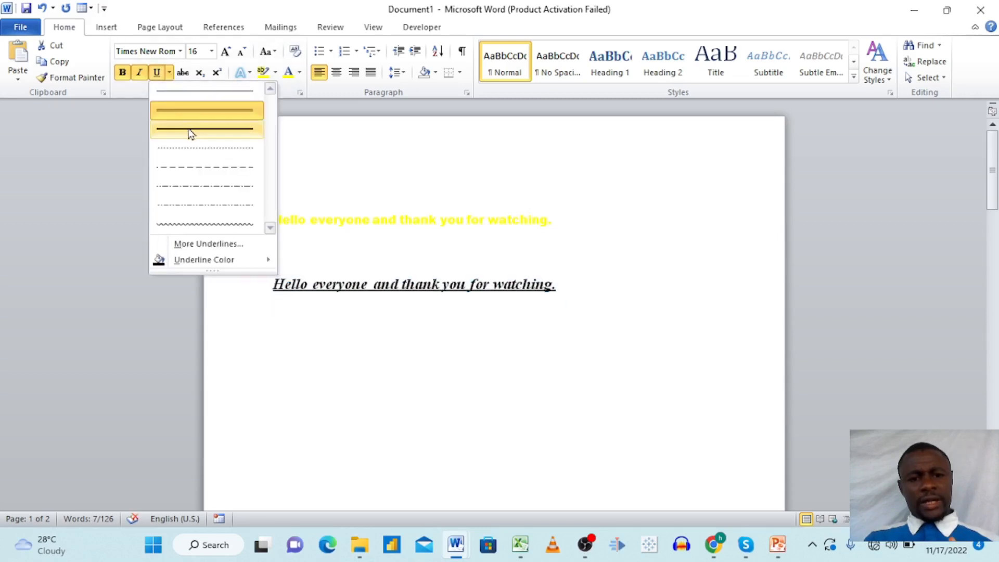
{"action": "left_click", "coordinate": [189, 131]}
{"action": "left_click", "coordinate": [355, 219]}
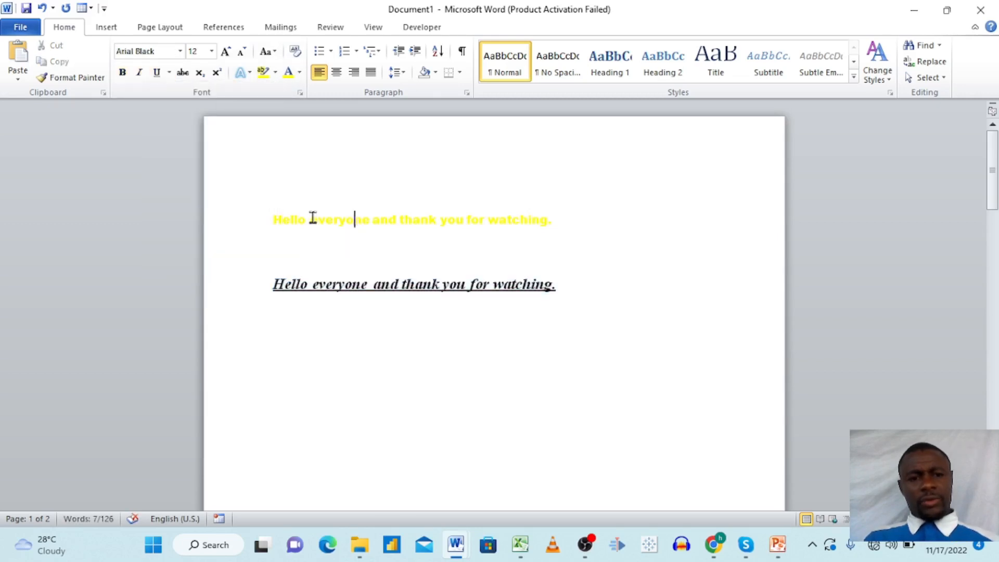
- Apply a double underline to the yellow first sentence
{"action": "left_click_drag", "start_coordinate": [272, 219], "coordinate": [557, 216]}
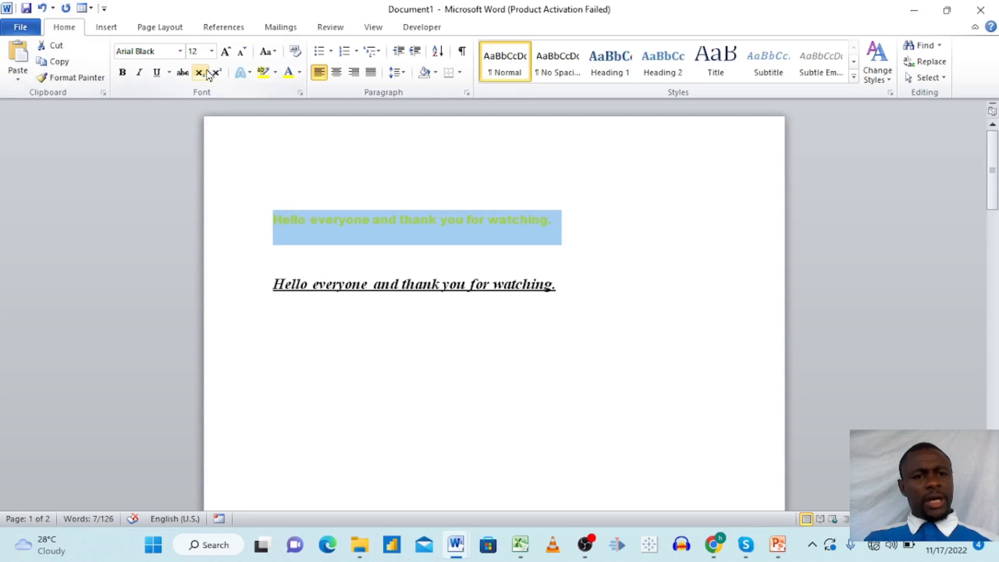
{"action": "left_click", "coordinate": [169, 73]}
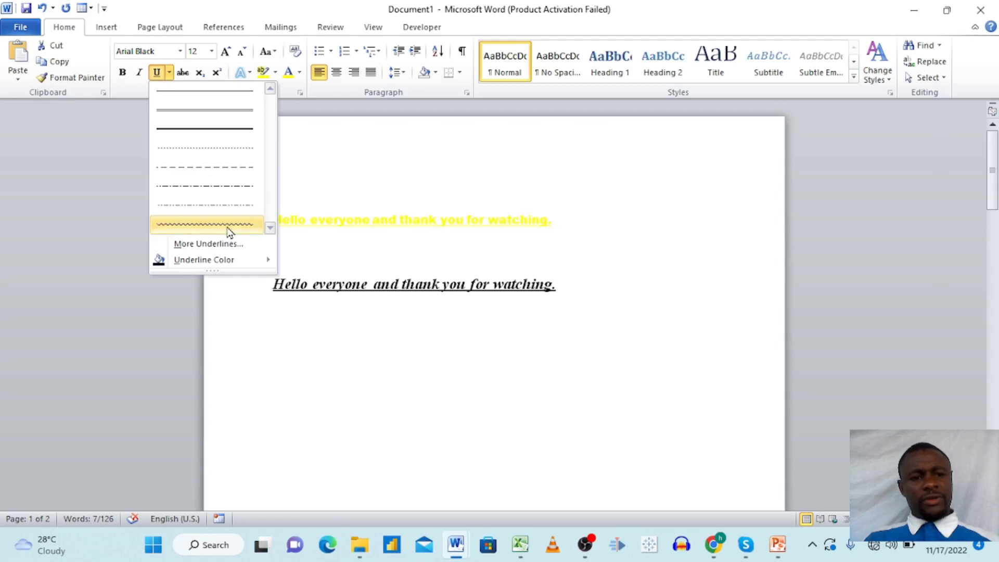
{"action": "left_click", "coordinate": [211, 116]}
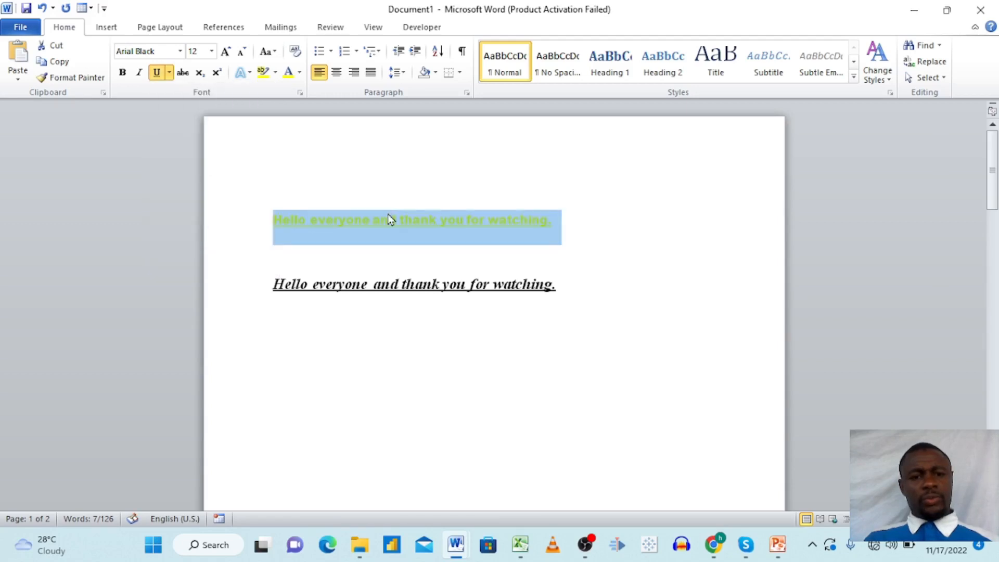
- Enlarge the yellow first sentence to font size 18 and remove its underline
{"action": "key", "text": "ctrl+shift+period"}
{"action": "key", "text": "ctrl+shift+period"}
{"action": "key", "text": "ctrl+shift+period"}
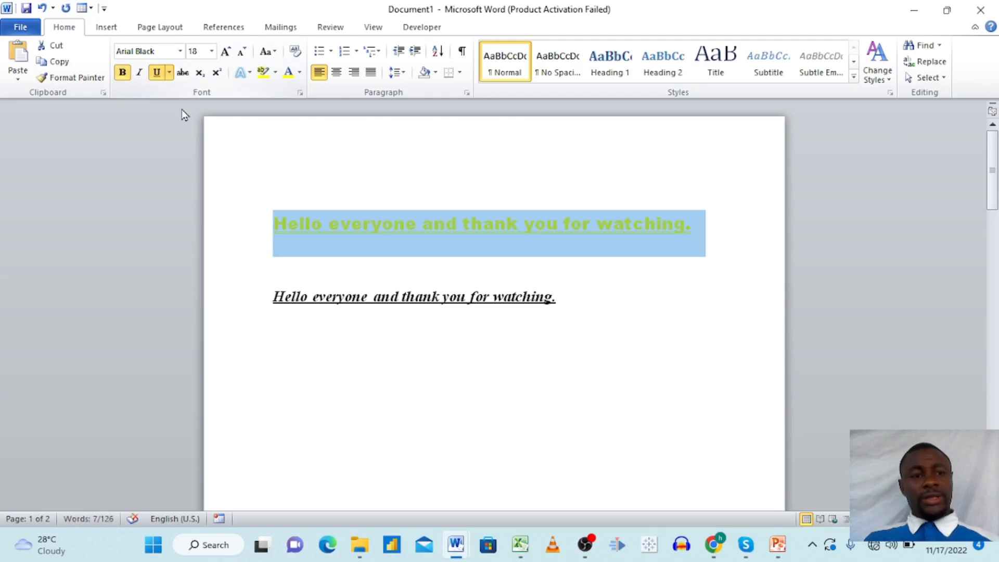
{"action": "left_click", "coordinate": [157, 73]}
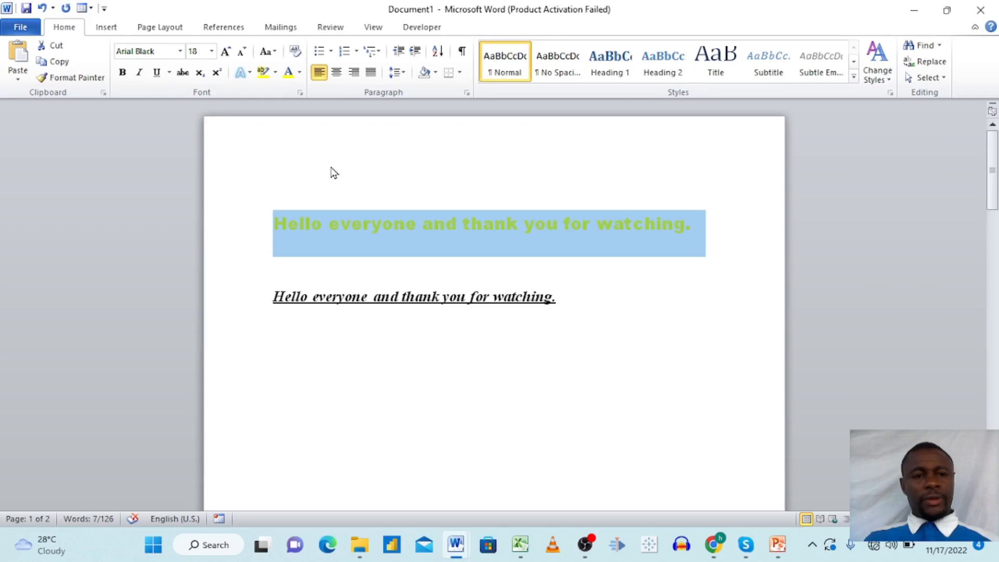
- Delete both "Hello everyone" sentences from the first page
{"action": "left_click", "coordinate": [569, 299]}
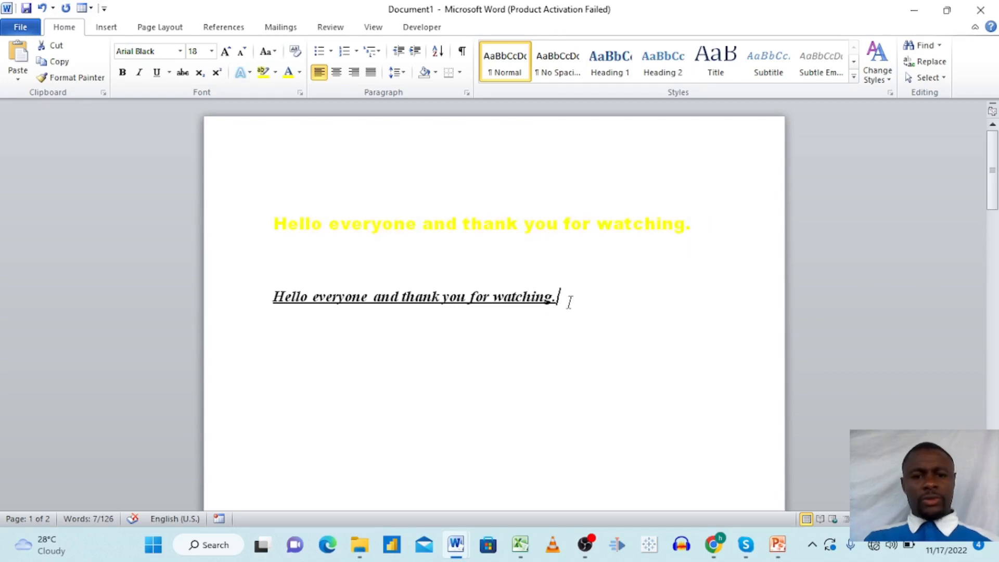
{"action": "left_click_drag", "start_coordinate": [570, 300], "coordinate": [297, 192]}
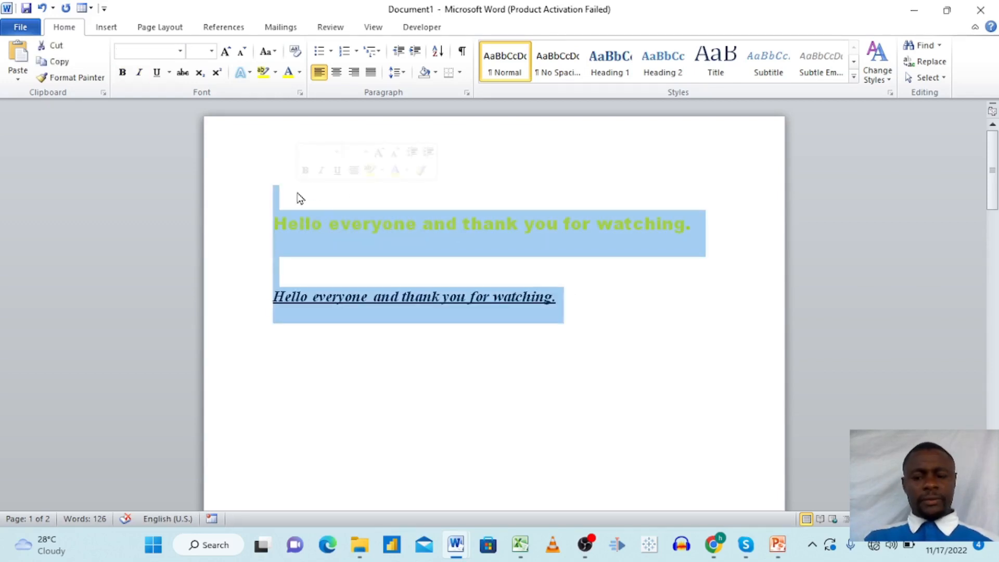
{"action": "key", "text": "Delete"}
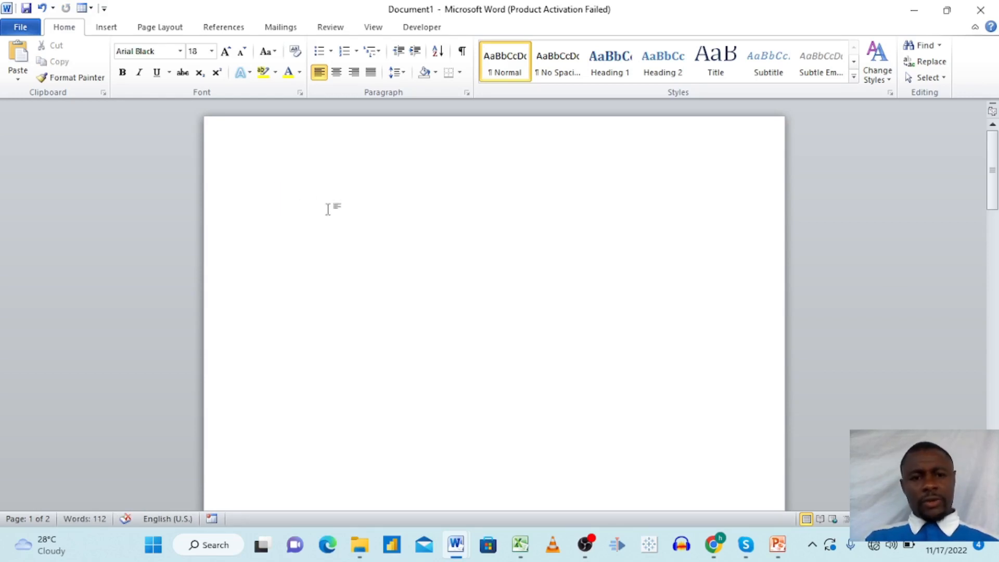
- Highlight the word "Unfortunately," in yellow in the first paragraph on page 2
{"action": "scroll", "coordinate": [546, 382], "scroll_direction": "down", "scroll_amount": 1}
{"action": "scroll", "coordinate": [546, 381], "scroll_direction": "down", "scroll_amount": 10}
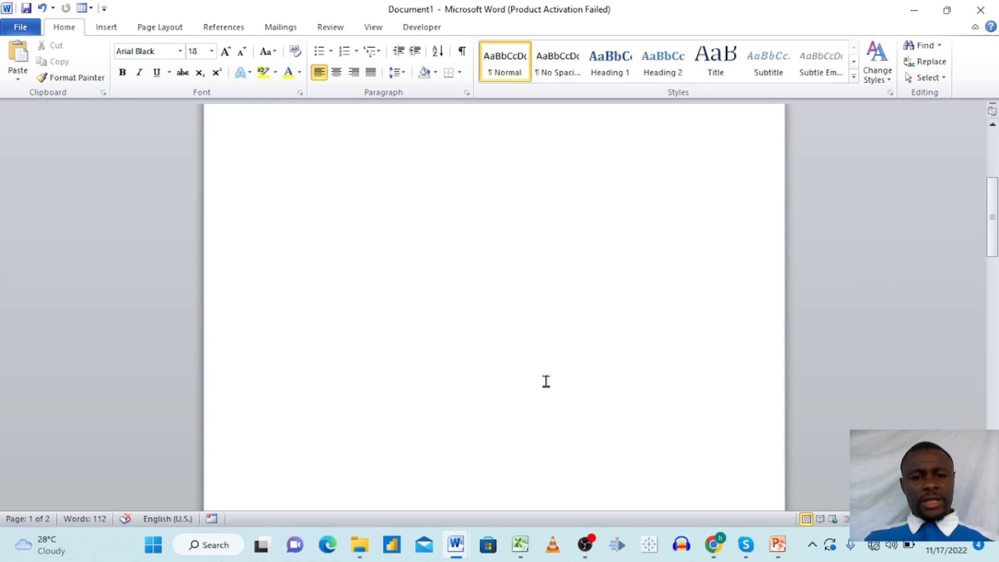
{"action": "scroll", "coordinate": [546, 381], "scroll_direction": "down", "scroll_amount": 5}
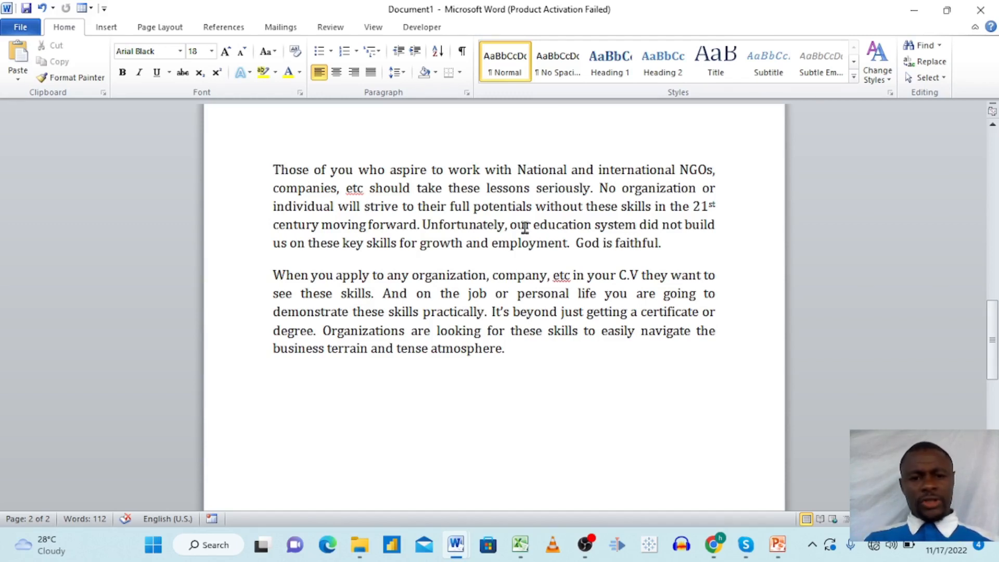
{"action": "left_click", "coordinate": [474, 208]}
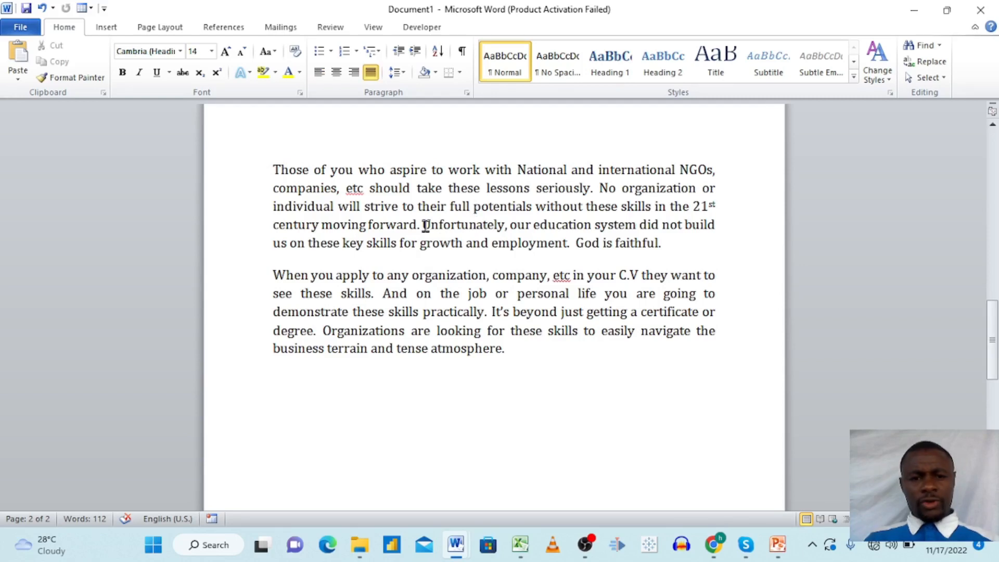
{"action": "left_click_drag", "start_coordinate": [425, 226], "coordinate": [509, 227]}
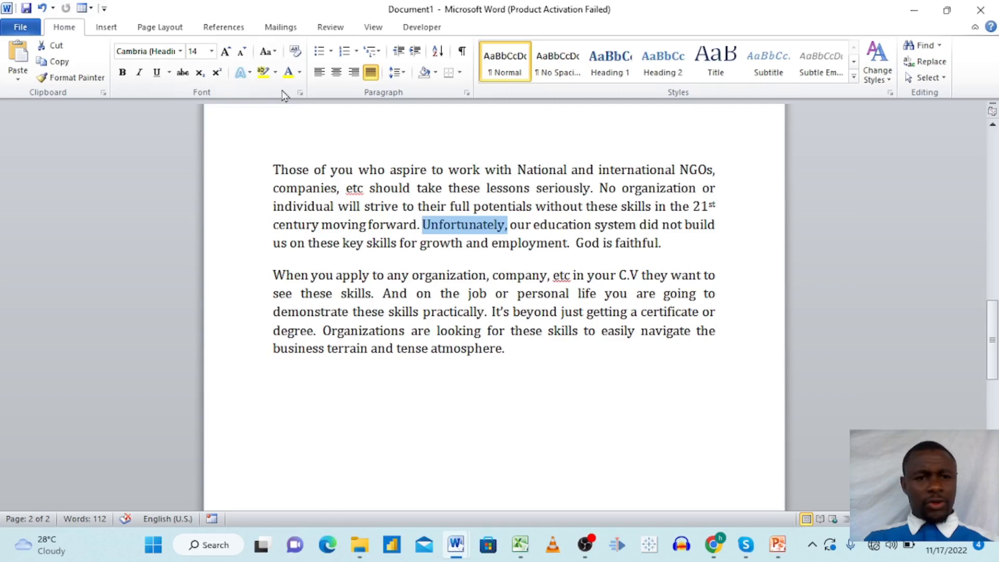
{"action": "left_click", "coordinate": [262, 74]}
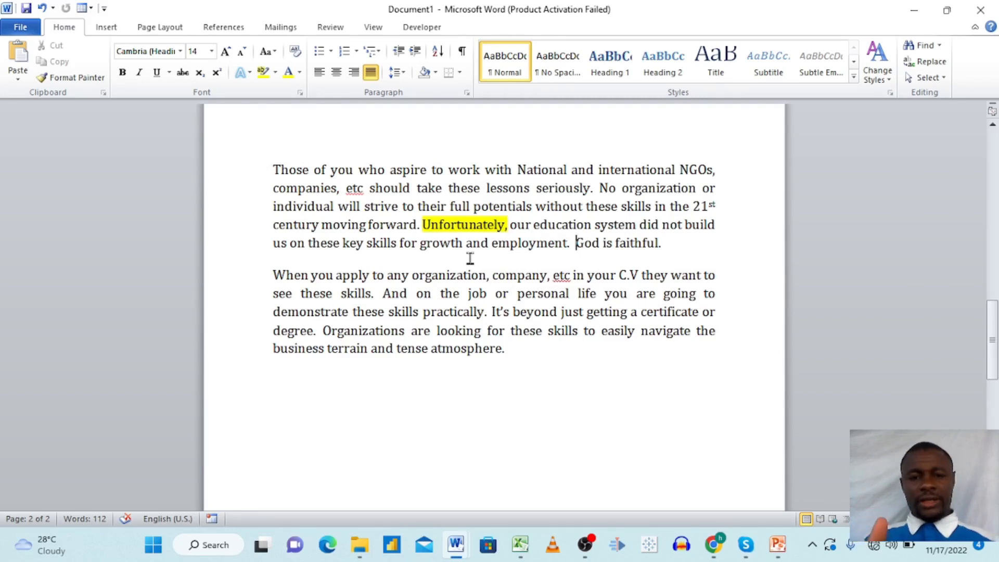
{"action": "scroll", "coordinate": [470, 259], "scroll_direction": "down", "scroll_amount": 2}
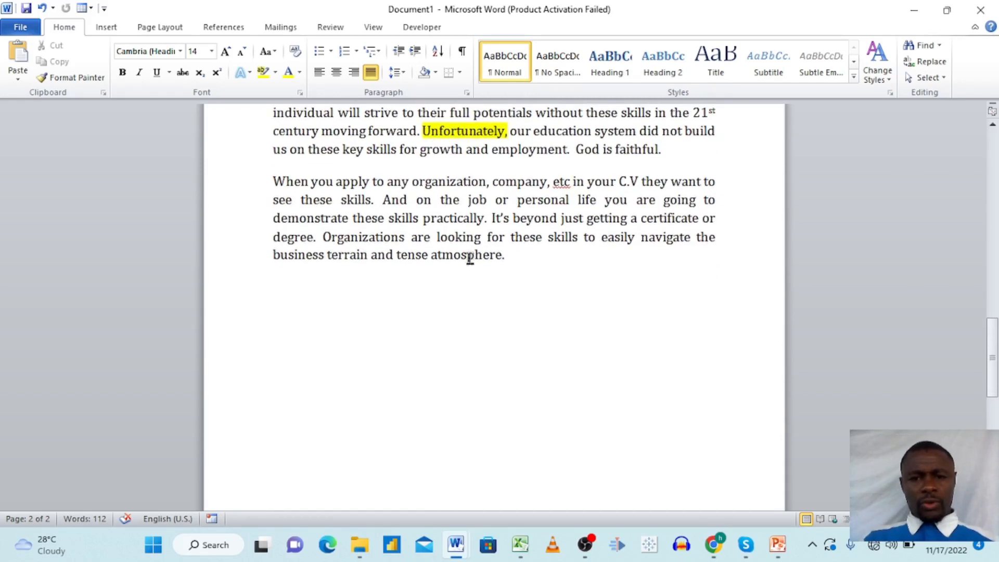
- Highlight the word "Organizations" in yellow in the second paragraph on page 2
{"action": "scroll", "coordinate": [470, 259], "scroll_direction": "up", "scroll_amount": 1}
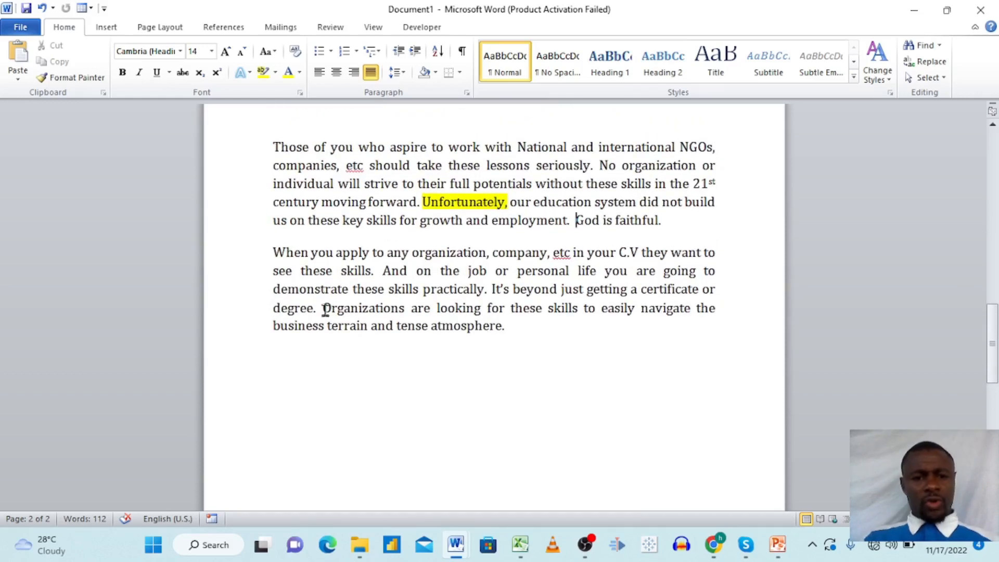
{"action": "left_click_drag", "start_coordinate": [324, 309], "coordinate": [409, 318]}
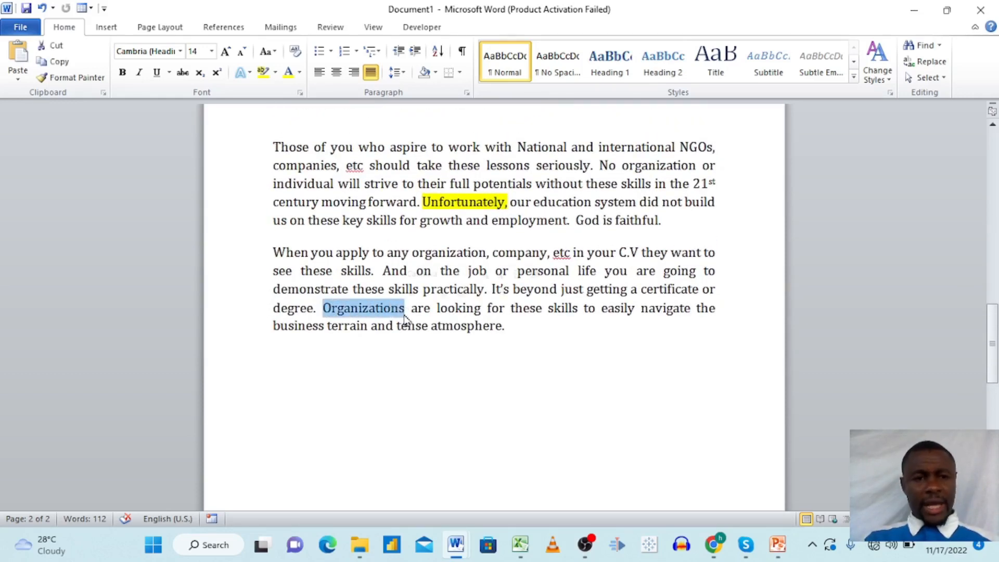
{"action": "left_click", "coordinate": [263, 72]}
{"action": "left_click", "coordinate": [503, 311]}
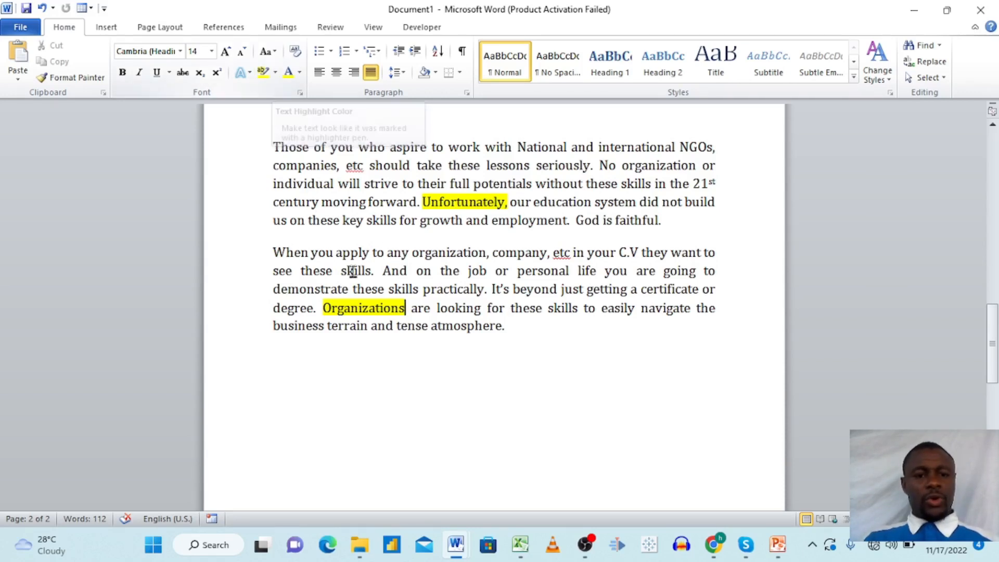
- Change the highlight colour of the word "Organizations" to red
{"action": "left_click_drag", "start_coordinate": [323, 307], "coordinate": [405, 309]}
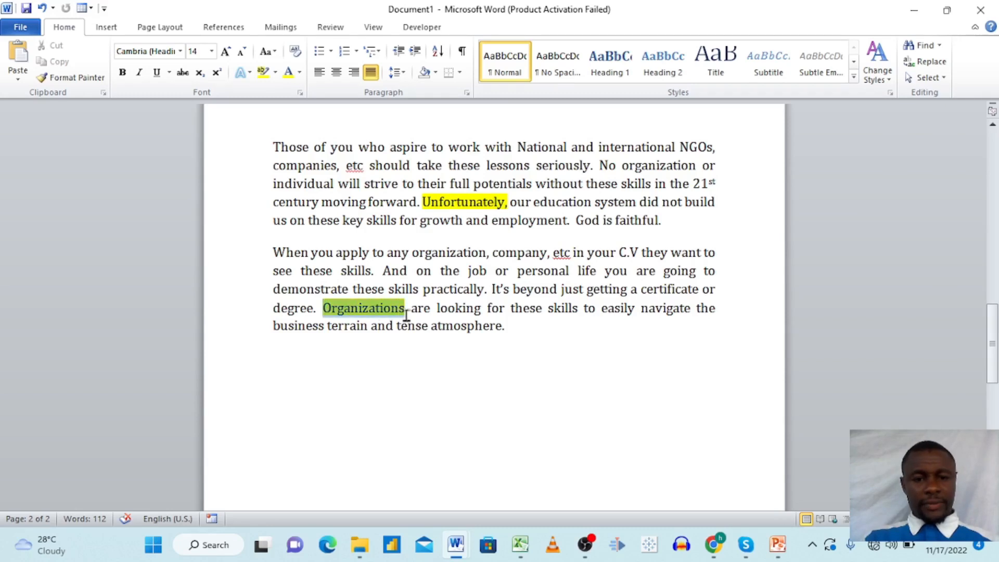
{"action": "left_click", "coordinate": [275, 74]}
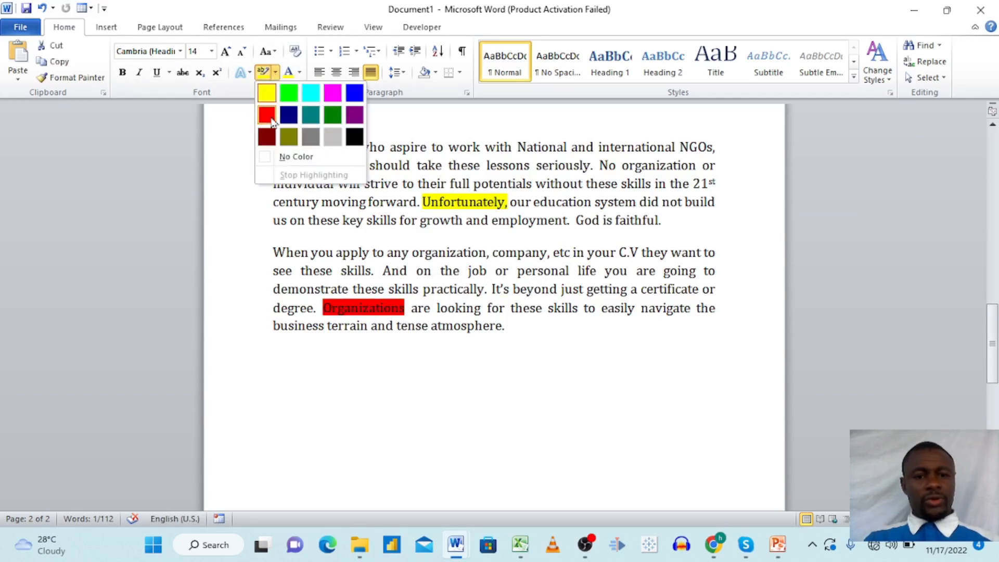
{"action": "left_click", "coordinate": [271, 121]}
- Pick turquoise as the highlight colour and undo the red highlight on "Organizations"
{"action": "left_click", "coordinate": [275, 74]}
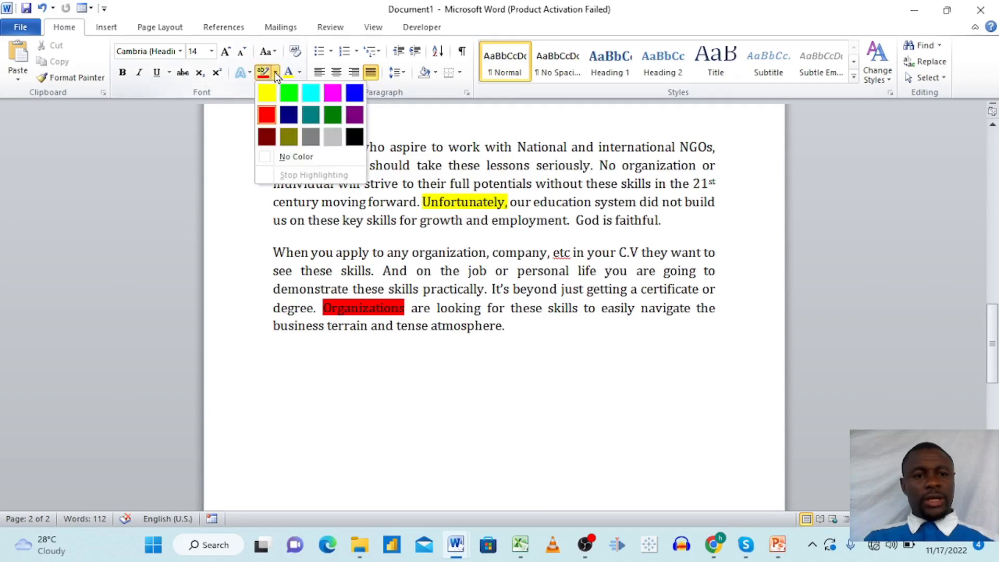
{"action": "left_click", "coordinate": [311, 91]}
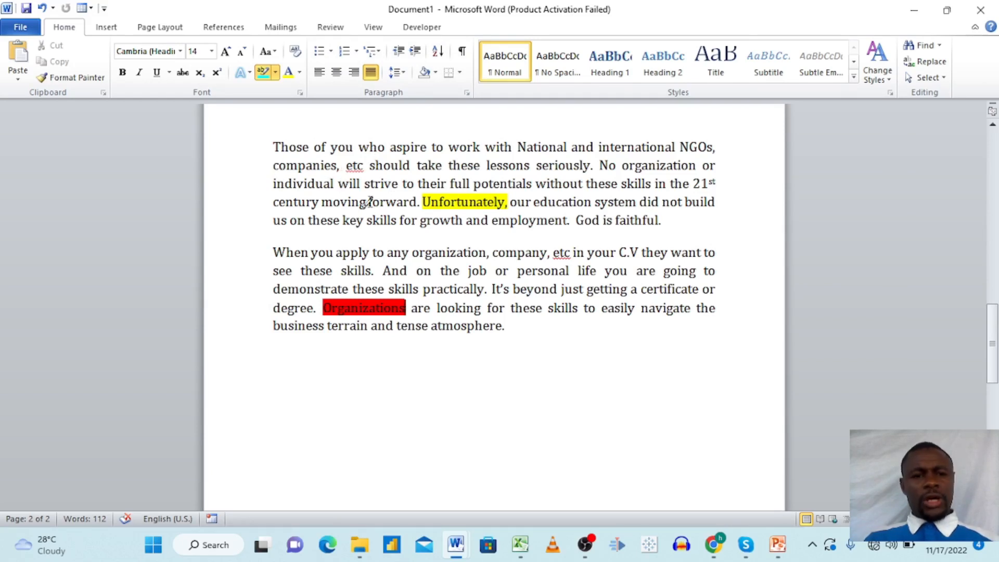
{"action": "scroll", "coordinate": [428, 259], "scroll_direction": "up", "scroll_amount": 10}
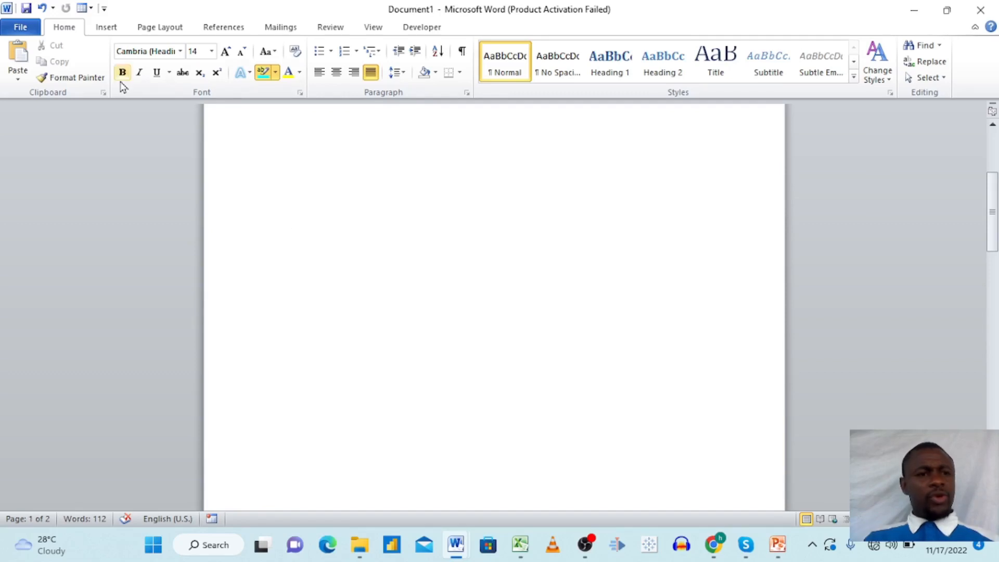
{"action": "left_click", "coordinate": [41, 7]}
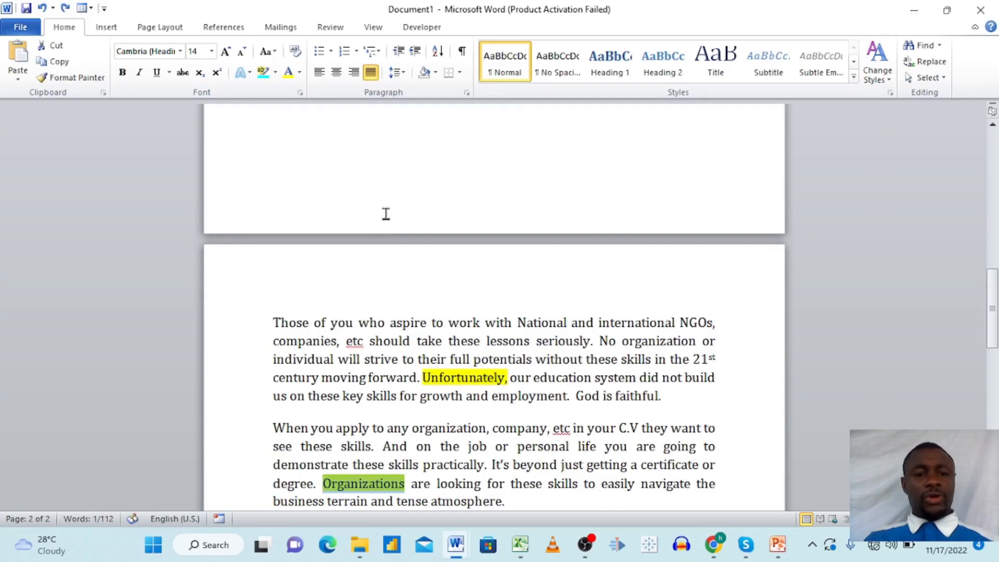
- Enter "Hello all" at the start of the empty first page and delete it again
{"action": "scroll", "coordinate": [368, 187], "scroll_direction": "up", "scroll_amount": 10}
{"action": "left_click", "coordinate": [278, 188]}
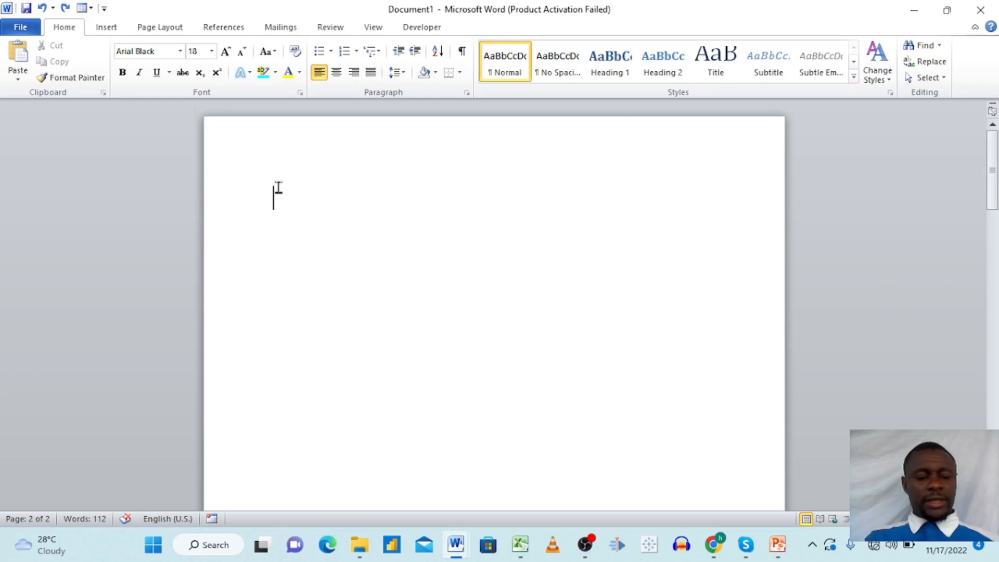
{"action": "type", "text": "Hello "}
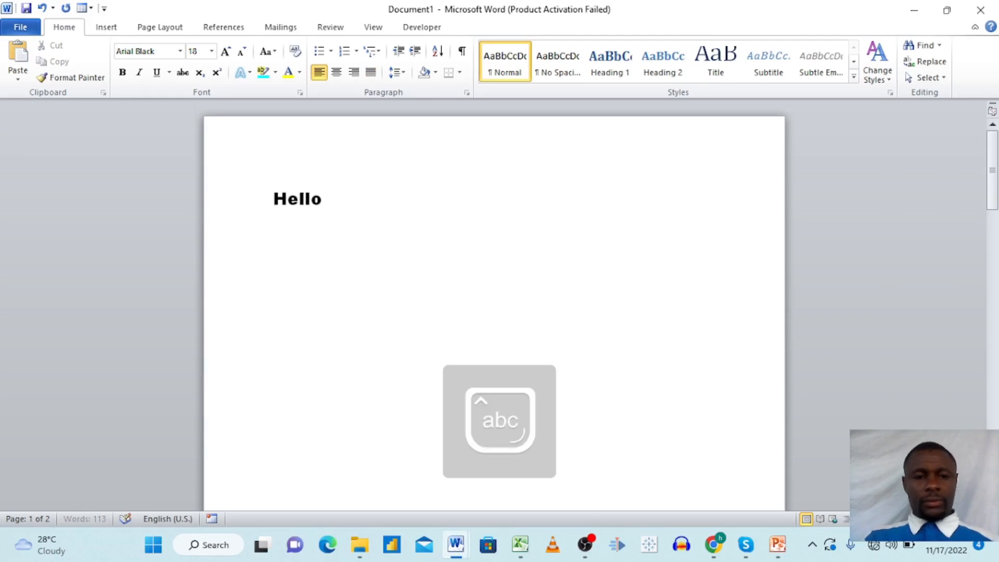
{"action": "type", "text": "all"}
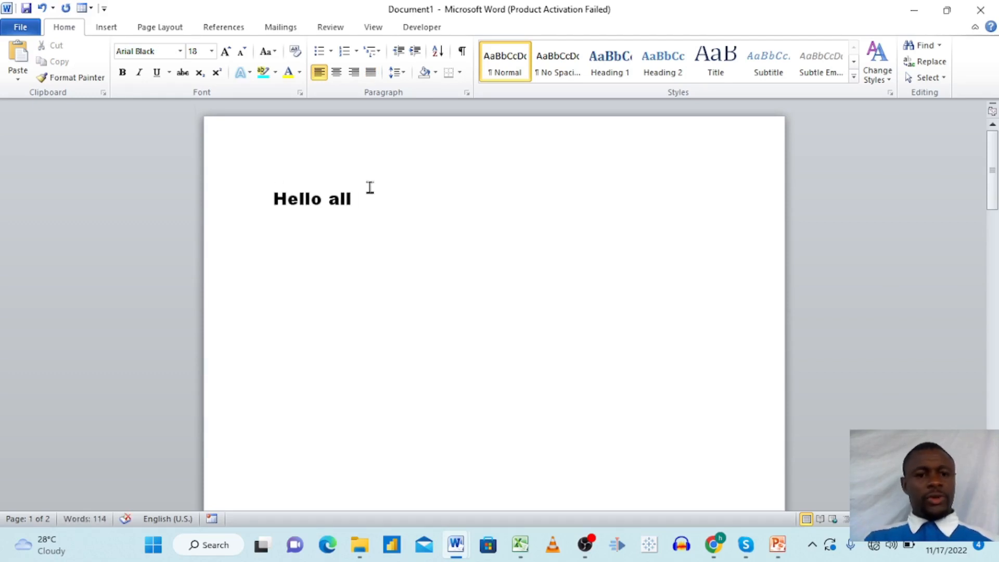
{"action": "left_click_drag", "start_coordinate": [377, 200], "coordinate": [271, 197]}
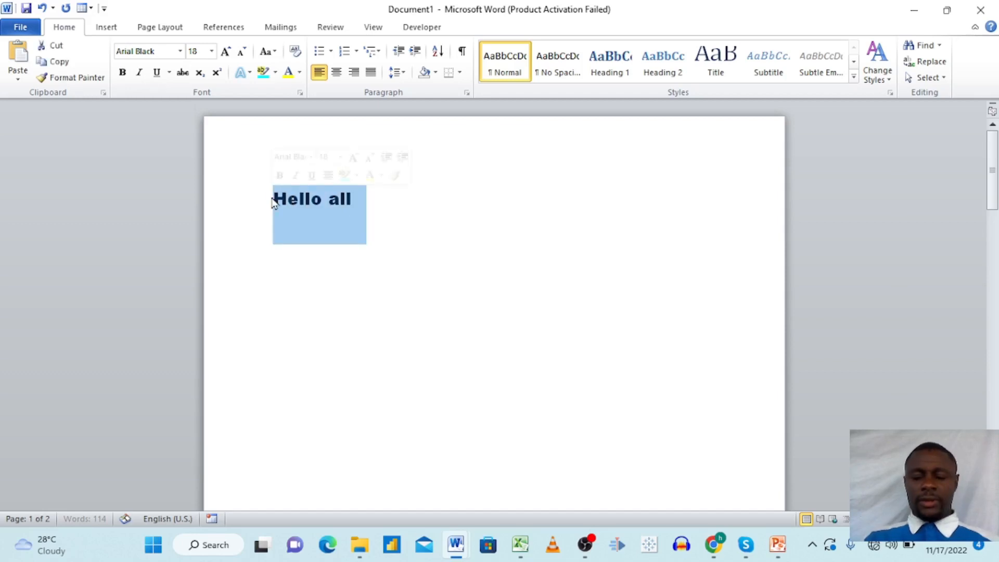
{"action": "key", "text": "BackSpace"}
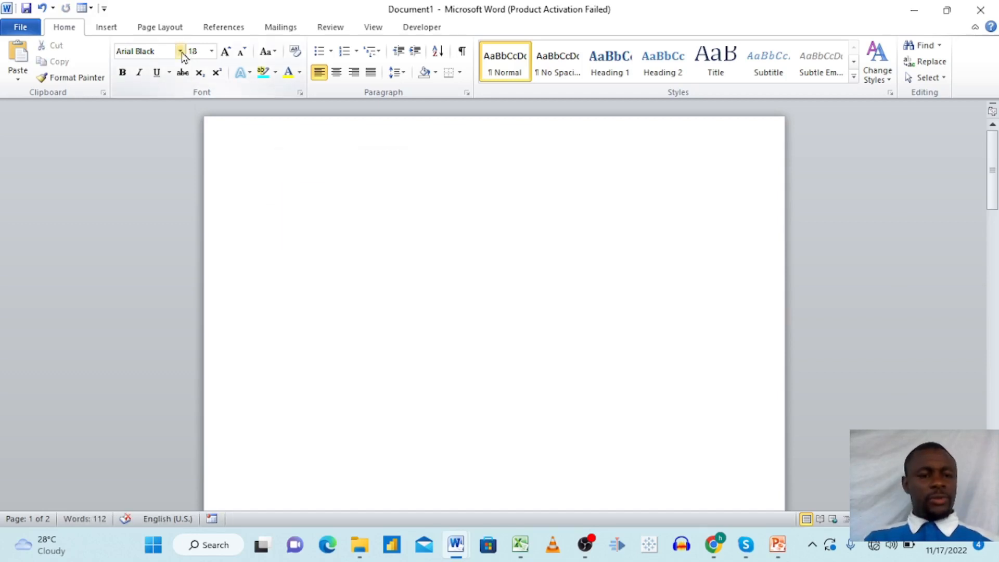
- Set the font to Times New Roman and write "Hello all and thanks for watching." on the first page
{"action": "left_click", "coordinate": [182, 54]}
{"action": "left_click", "coordinate": [195, 133]}
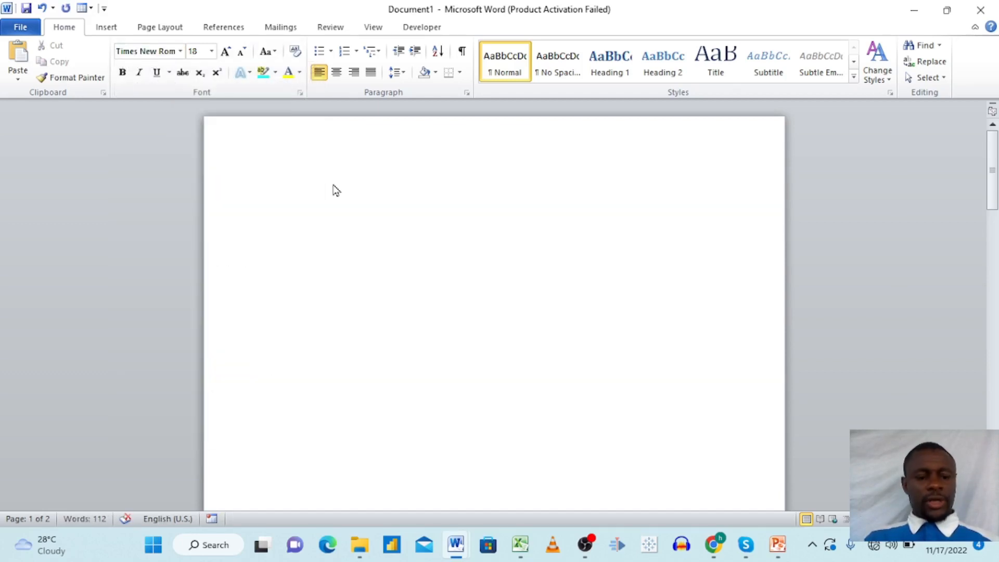
{"action": "key", "text": "Caps_Lock"}
{"action": "type", "text": "H"}
{"action": "key", "text": "Caps_Lock"}
{"action": "type", "text": "ello all,"}
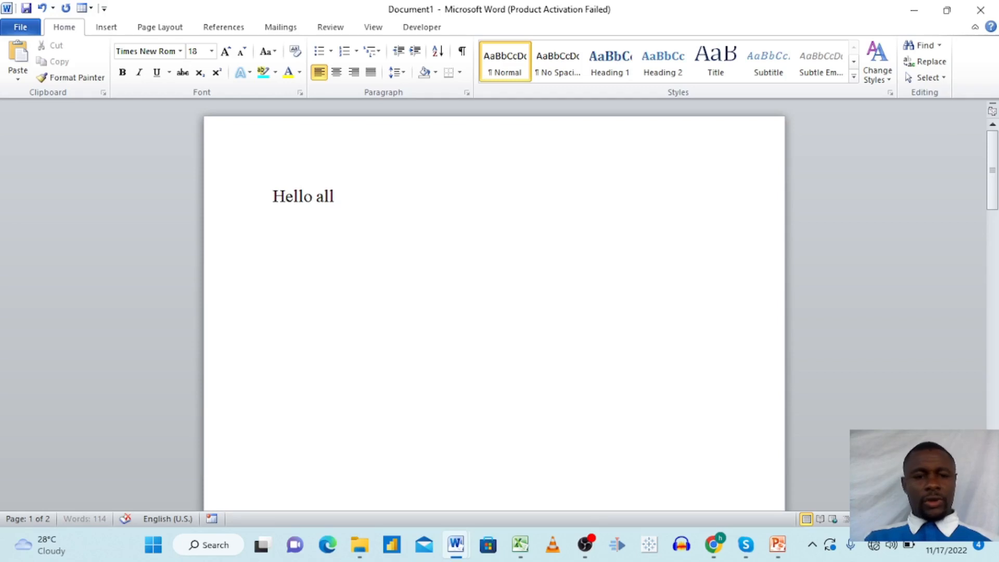
{"action": "type", "text": " and thanks for watching"}
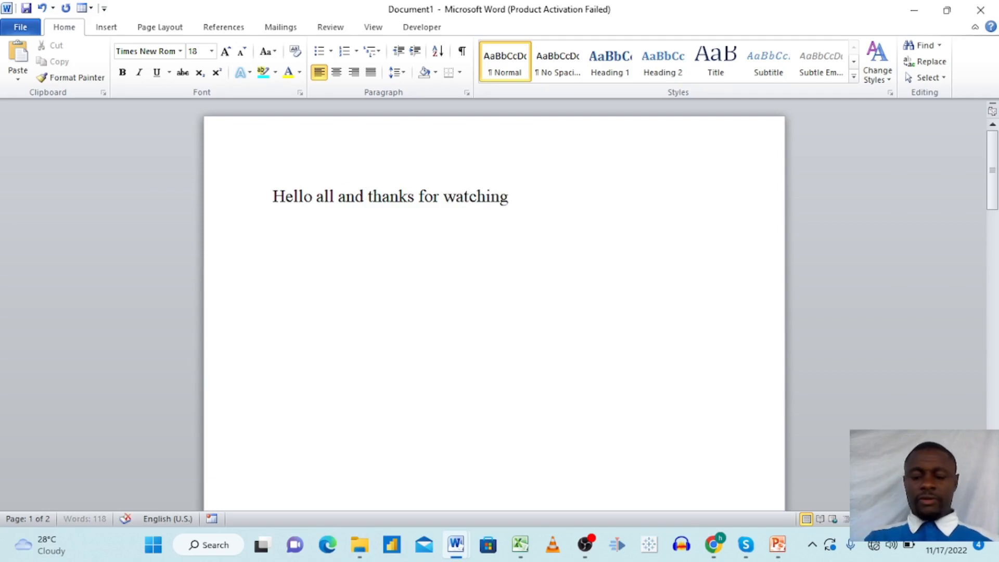
{"action": "type", "text": "."}
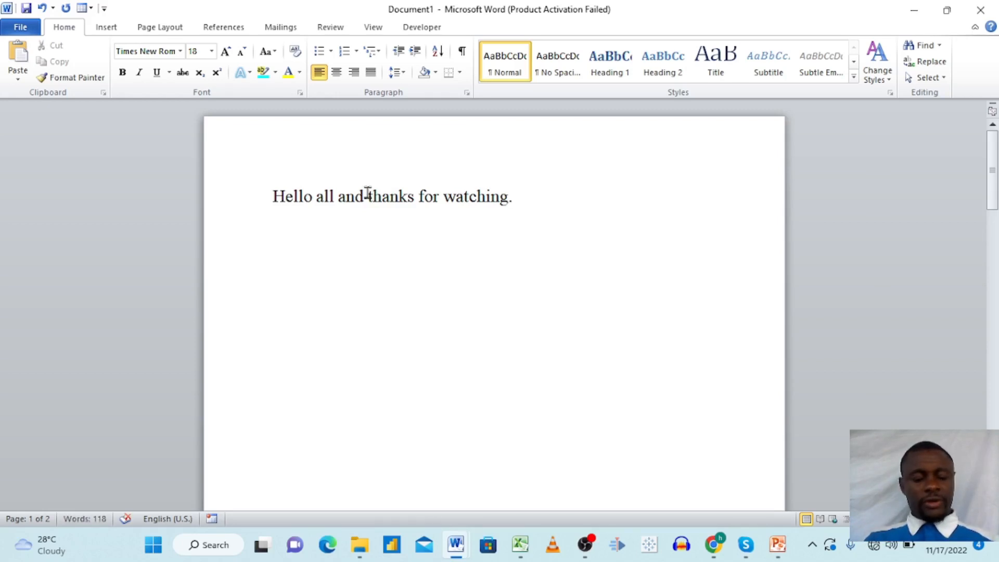
- Add a second line reading "Thanks for watching again" below the first sentence and start a new line
{"action": "key", "text": "Return"}
{"action": "key", "text": "Caps_Lock"}
{"action": "type", "text": "T"}
{"action": "key", "text": "Caps_Lock"}
{"action": "type", "text": "hanks"}
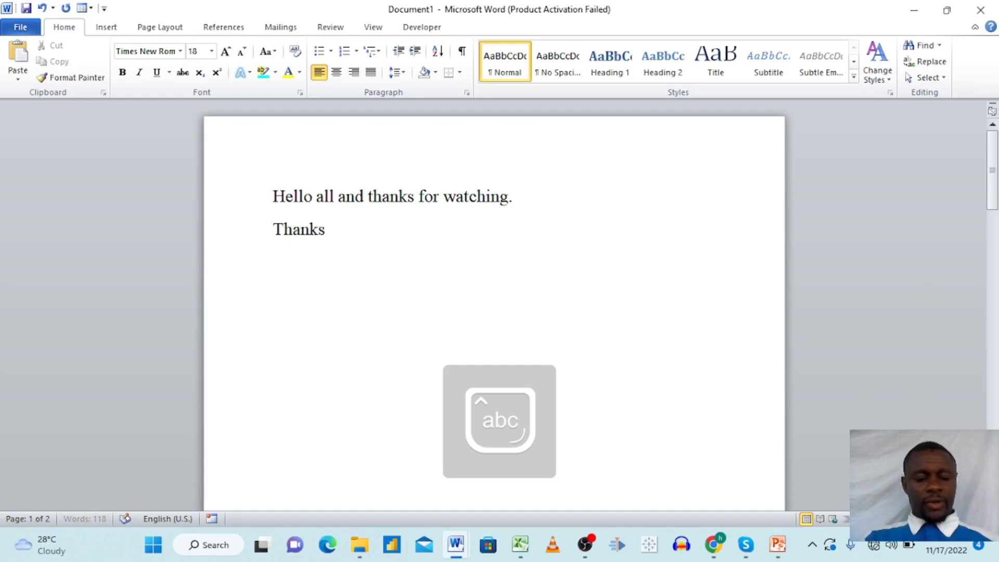
{"action": "type", "text": " for watchinh"}
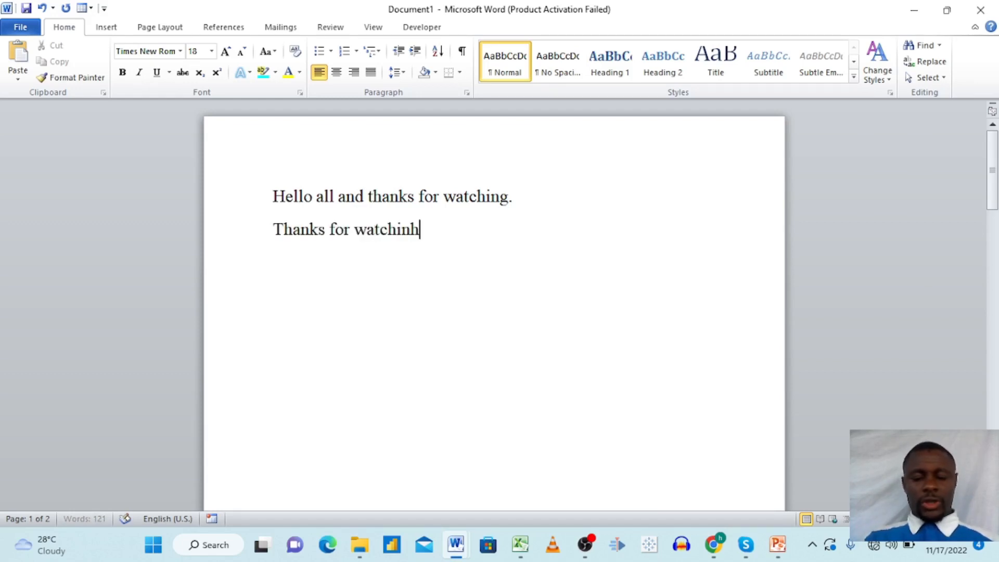
{"action": "key", "text": "BackSpace"}
{"action": "type", "text": "g again"}
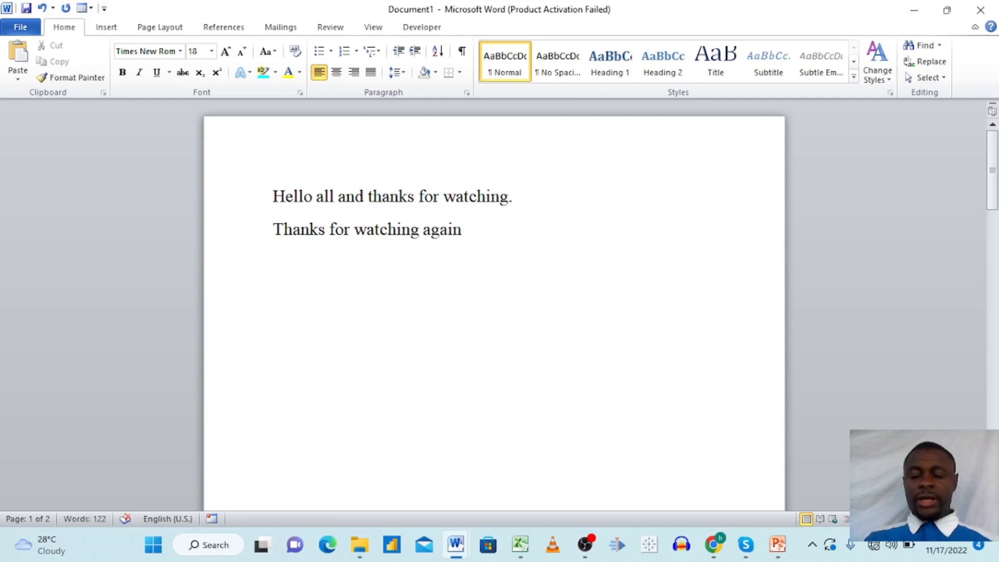
{"action": "key", "text": "Return"}
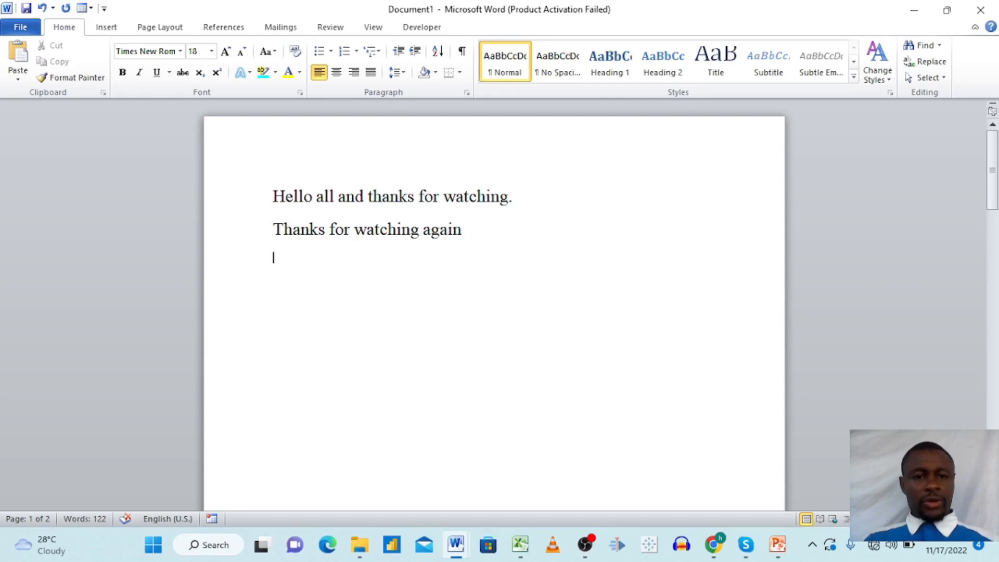
- Select both paragraphs on page 2 and centre them
{"action": "scroll", "coordinate": [562, 421], "scroll_direction": "down", "scroll_amount": 10}
{"action": "scroll", "coordinate": [563, 423], "scroll_direction": "down", "scroll_amount": 5}
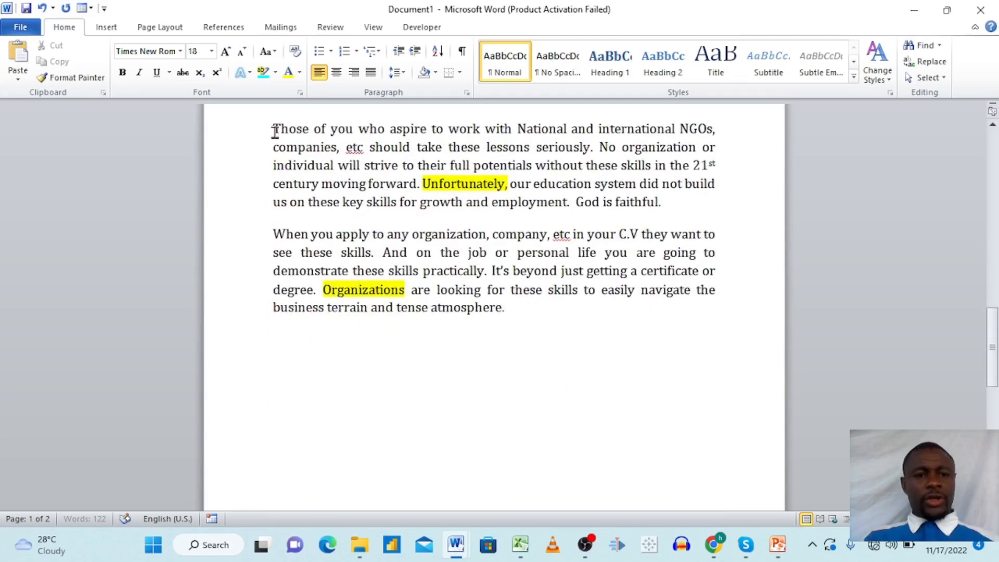
{"action": "left_click", "coordinate": [270, 128]}
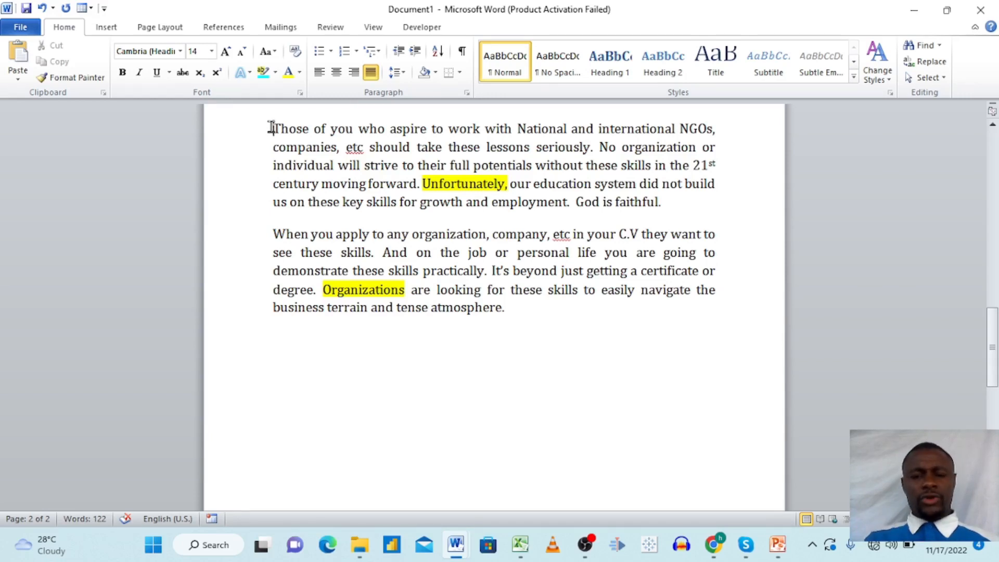
{"action": "left_click_drag", "start_coordinate": [270, 127], "coordinate": [592, 315]}
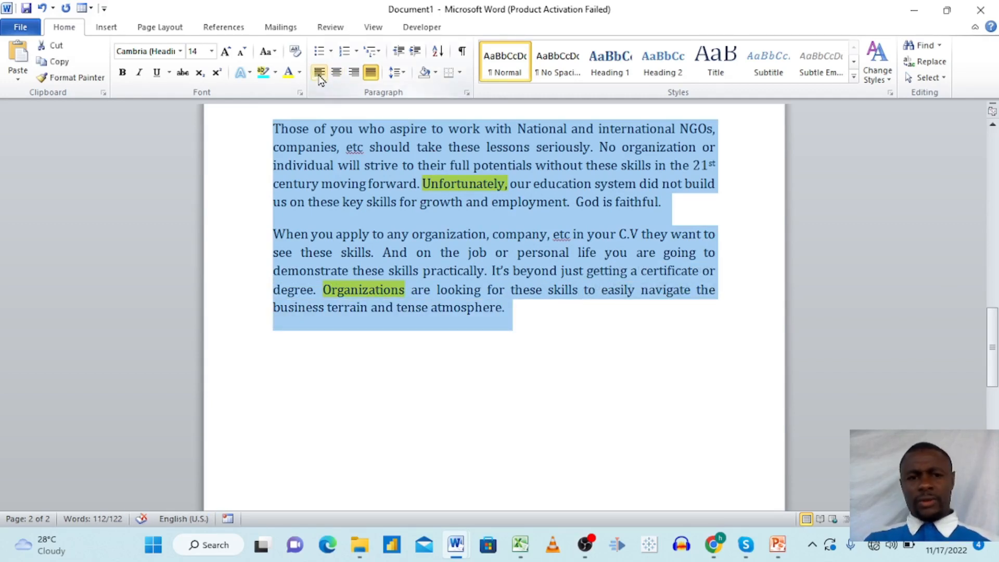
{"action": "left_click", "coordinate": [337, 72]}
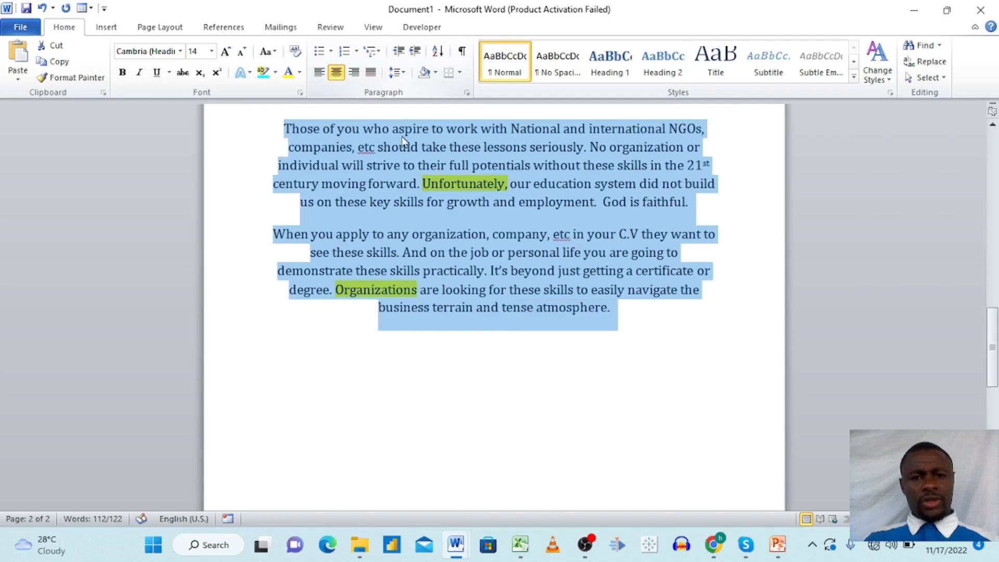
- Try right, centred and left alignment on both page 2 paragraphs, and set them back to justified
{"action": "left_click", "coordinate": [353, 73]}
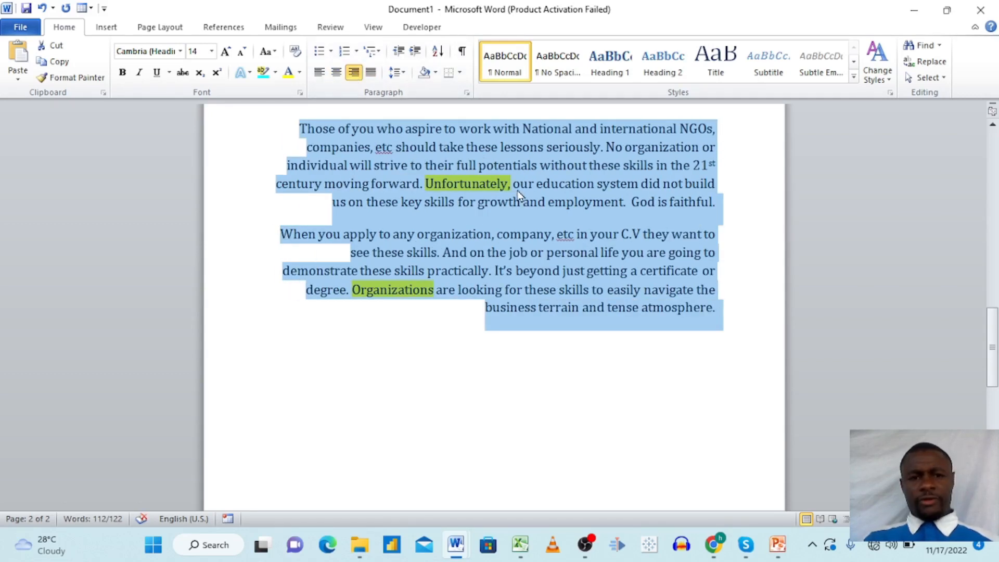
{"action": "left_click", "coordinate": [336, 73]}
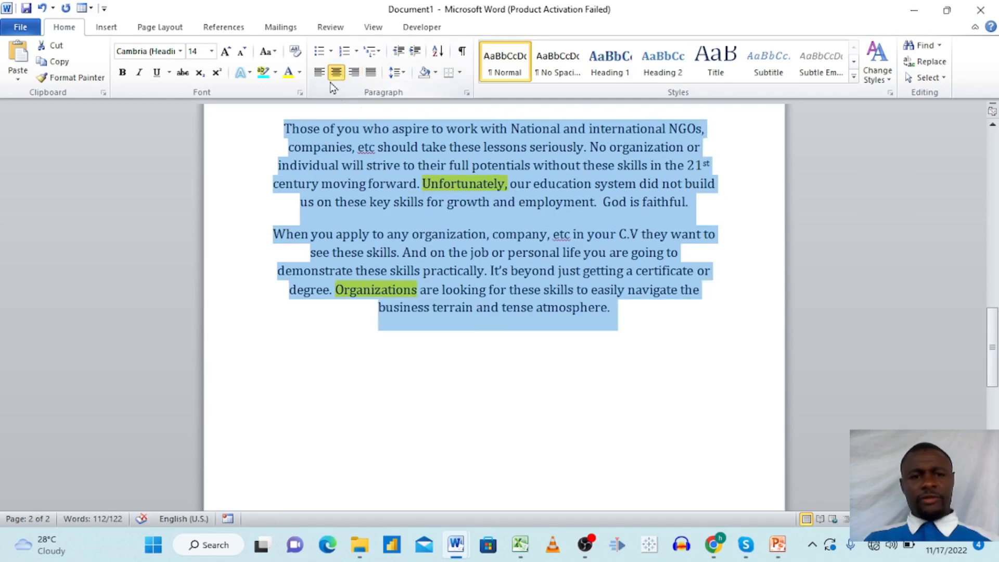
{"action": "left_click", "coordinate": [319, 72]}
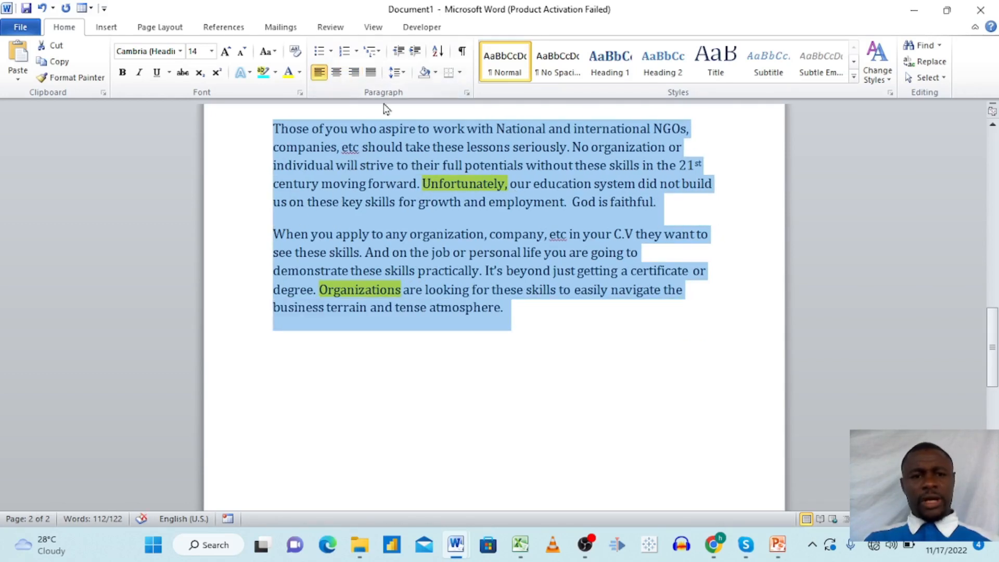
{"action": "left_click", "coordinate": [371, 73]}
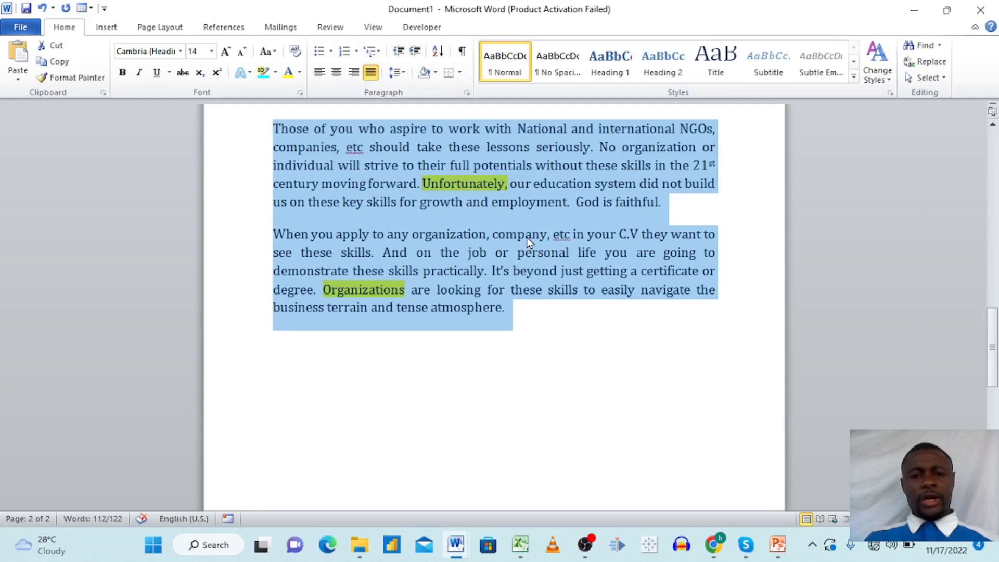
- Cycle both selected page 2 paragraphs through right, centred and left alignment again, ending on justified
{"action": "scroll", "coordinate": [337, 106], "scroll_direction": "up", "scroll_amount": 3}
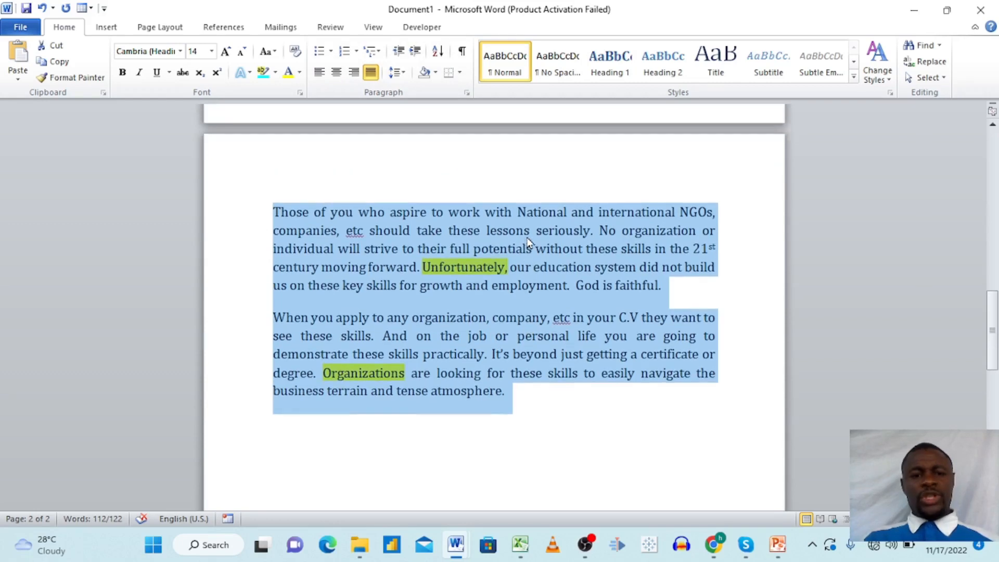
{"action": "left_click", "coordinate": [354, 73]}
{"action": "left_click", "coordinate": [336, 77]}
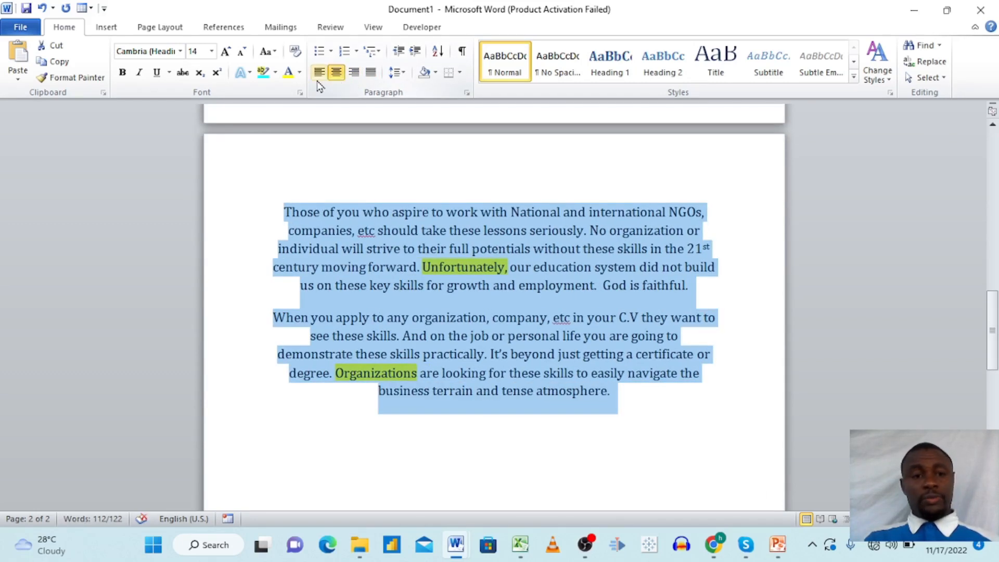
{"action": "left_click", "coordinate": [319, 72]}
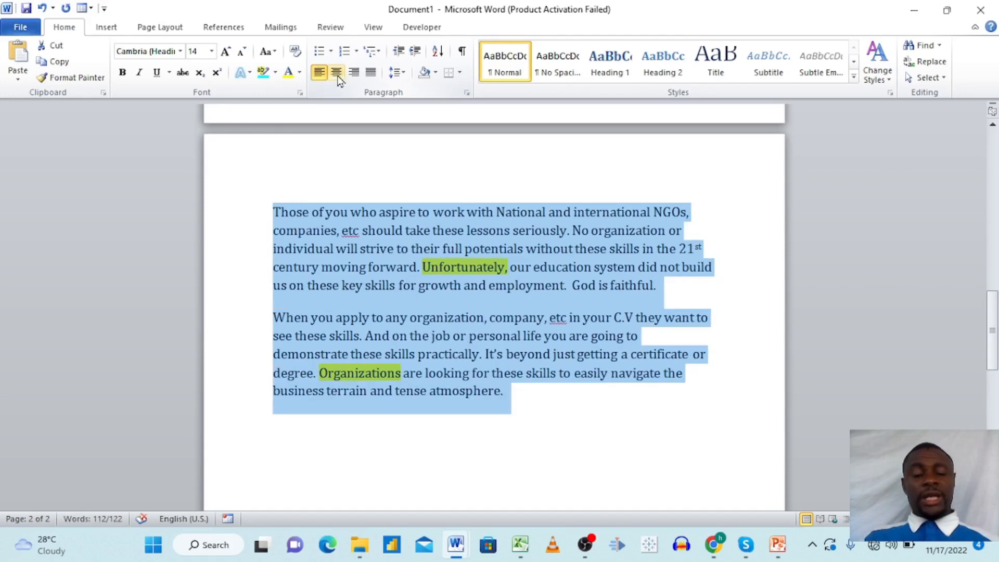
{"action": "left_click", "coordinate": [337, 76]}
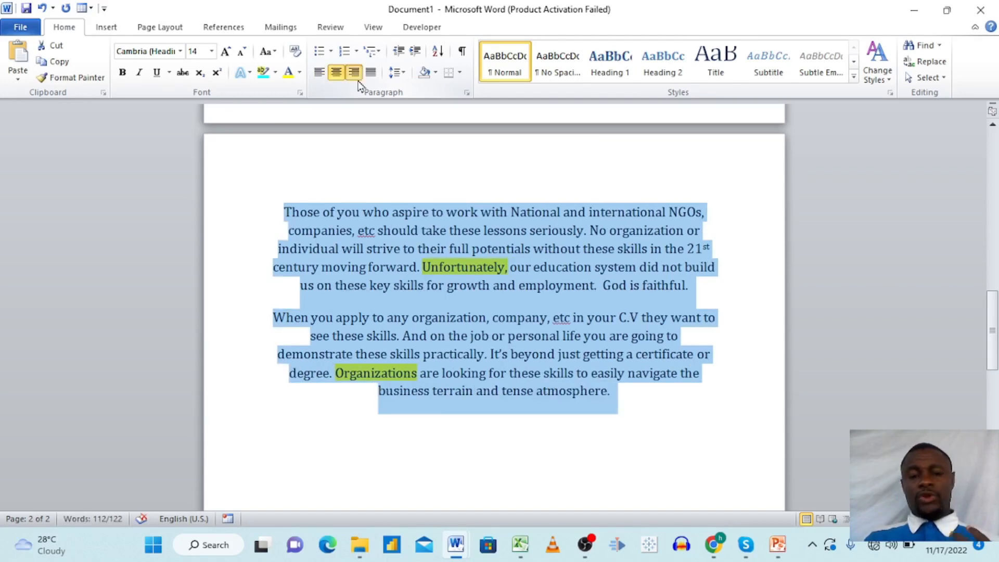
{"action": "left_click", "coordinate": [356, 77]}
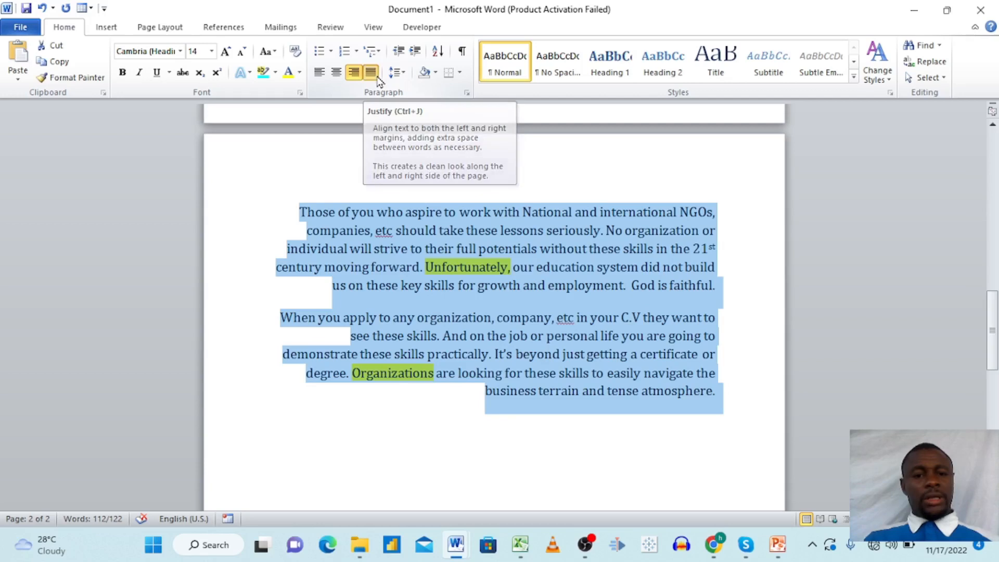
{"action": "left_click", "coordinate": [378, 78]}
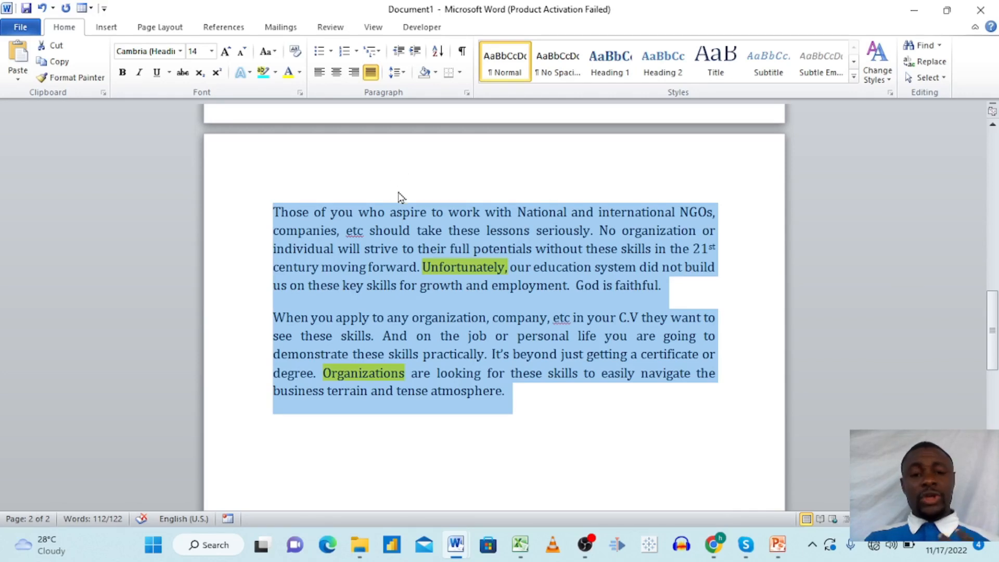
- Delete the two "thanks for watching" lines on the first page
{"action": "scroll", "coordinate": [409, 194], "scroll_direction": "down", "scroll_amount": 2}
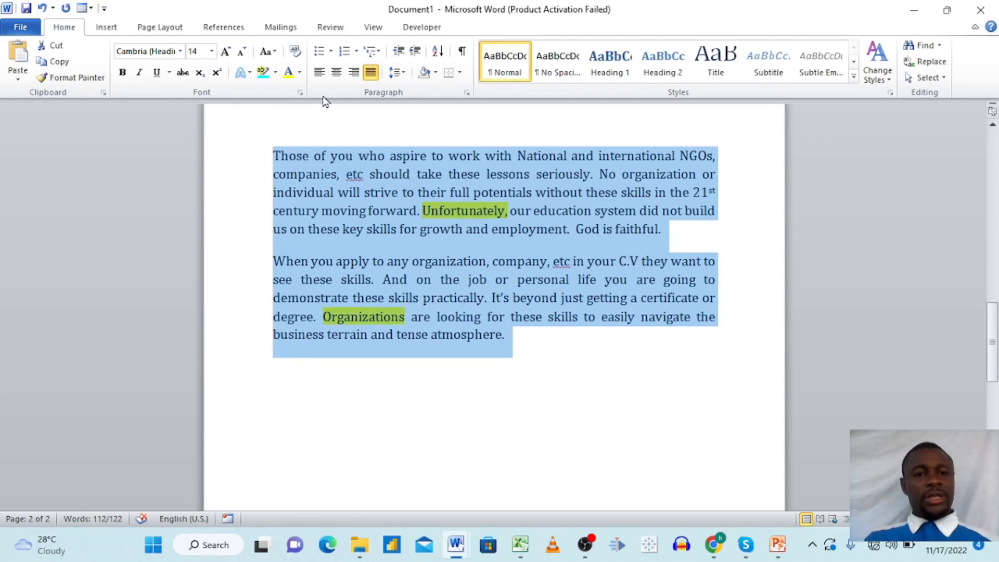
{"action": "scroll", "coordinate": [438, 221], "scroll_direction": "up", "scroll_amount": 15}
{"action": "scroll", "coordinate": [438, 222], "scroll_direction": "up", "scroll_amount": 5}
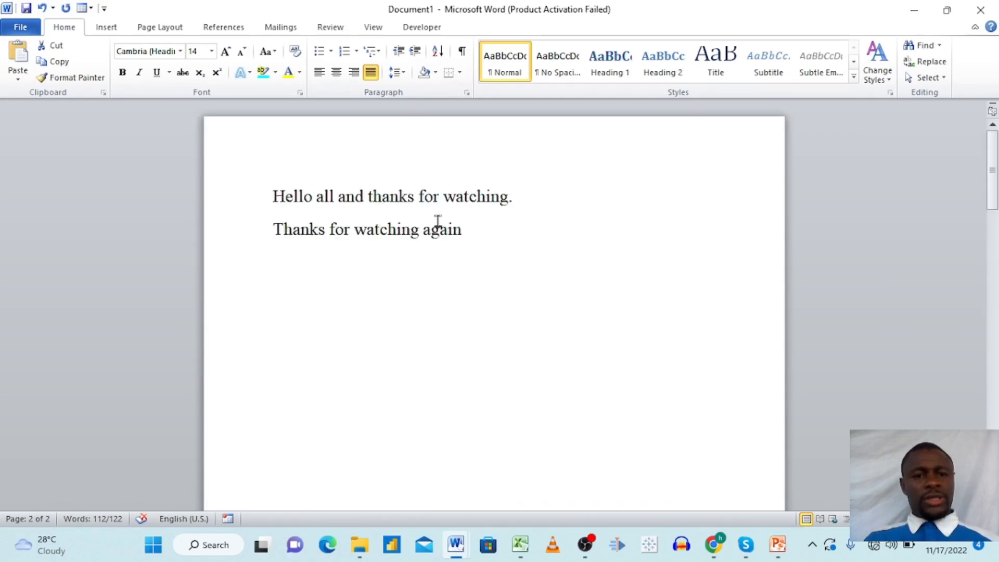
{"action": "scroll", "coordinate": [438, 221], "scroll_direction": "down", "scroll_amount": 1}
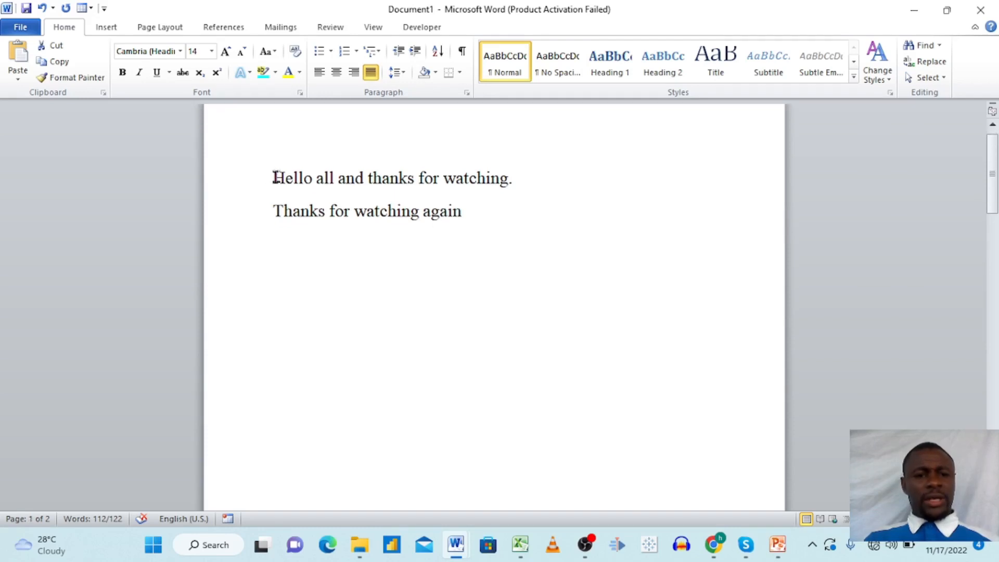
{"action": "left_click_drag", "start_coordinate": [273, 178], "coordinate": [477, 214]}
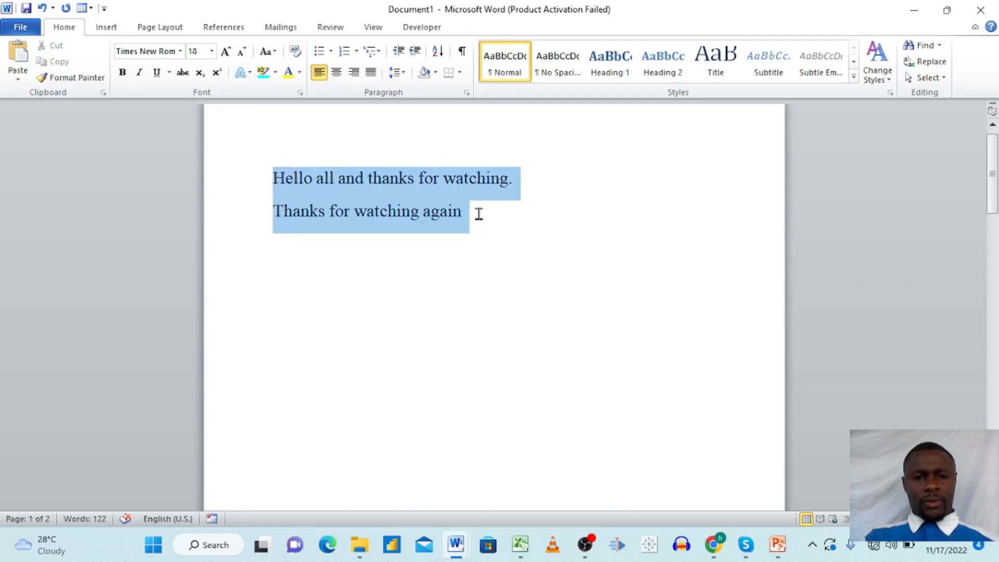
{"action": "key", "text": "Delete"}
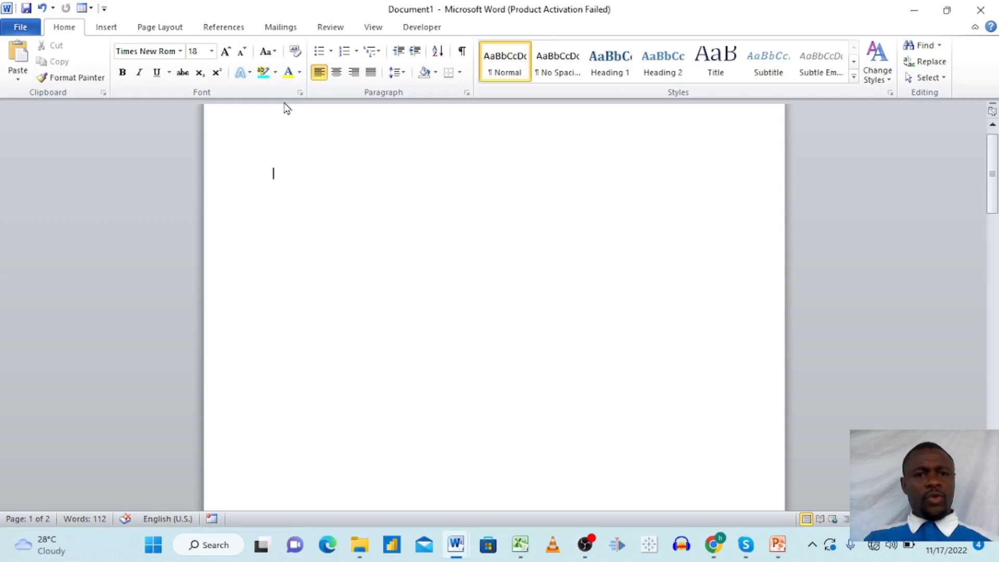
- Start a numbered list in the 1) 2) 3) format on the first page, with "Excel" as the first item
{"action": "left_click", "coordinate": [357, 53]}
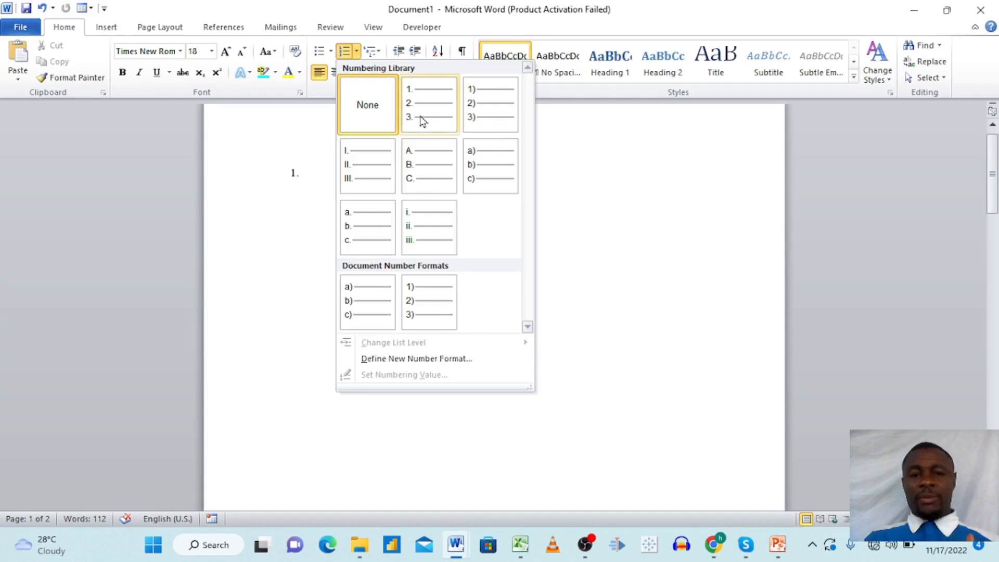
{"action": "left_click", "coordinate": [476, 114]}
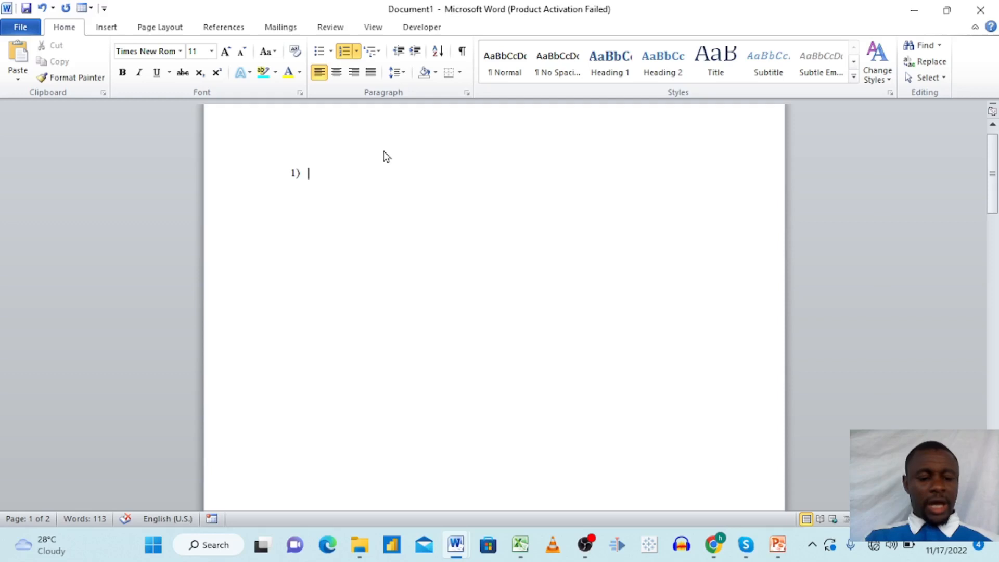
{"action": "key", "text": "Caps_Lock"}
{"action": "type", "text": "E"}
{"action": "key", "text": "Caps_Lock"}
{"action": "type", "text": "x"}
{"action": "key", "text": "BackSpace"}
{"action": "type", "text": "xcel"}
{"action": "key", "text": "Return"}
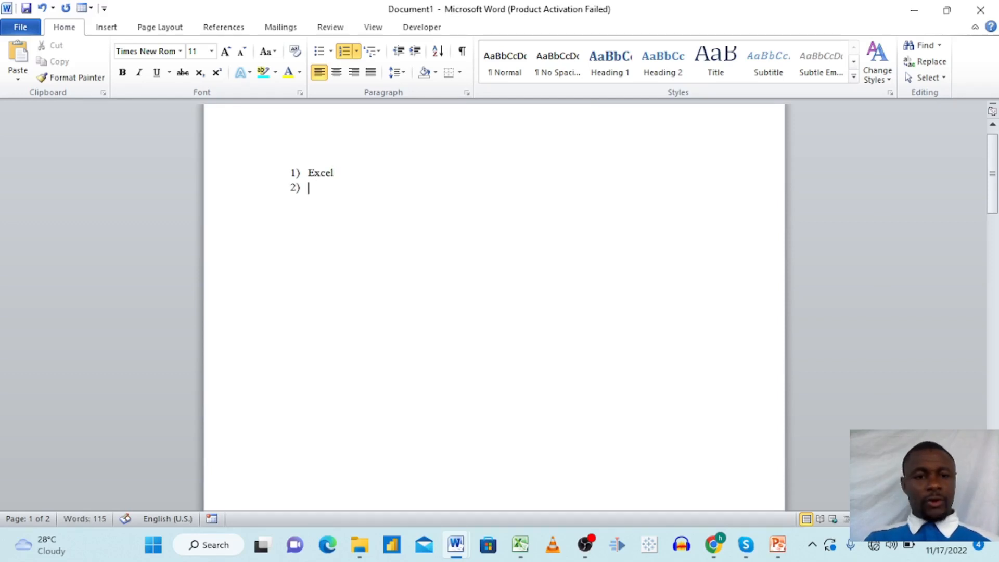
- Add "Word" and "Powerpoint" as the second and third items of the numbered list
{"action": "key", "text": "Caps_Lock"}
{"action": "type", "text": "W"}
{"action": "key", "text": "Caps_Lock"}
{"action": "type", "text": "ord"}
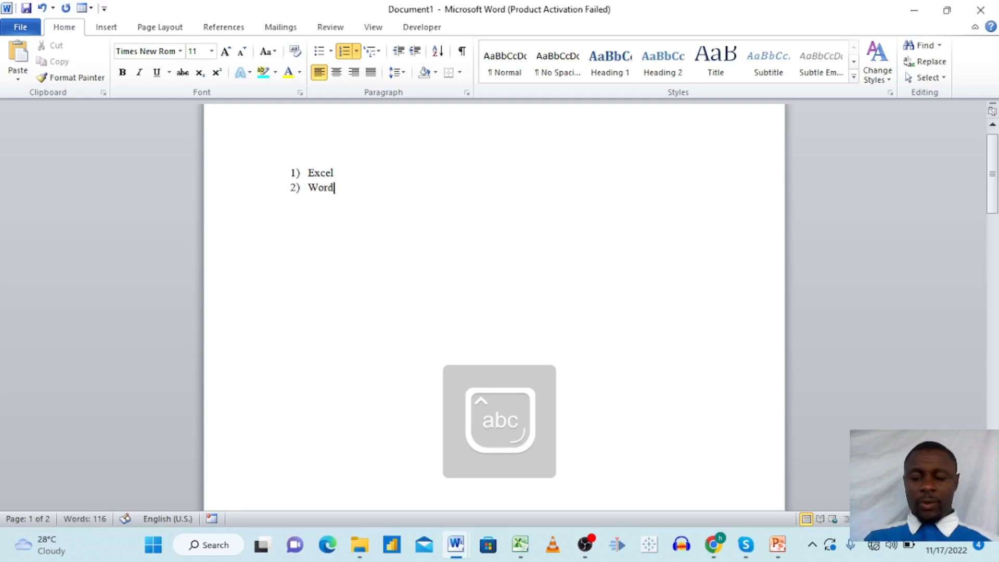
{"action": "key", "text": "Return"}
{"action": "key", "text": "Caps_Lock"}
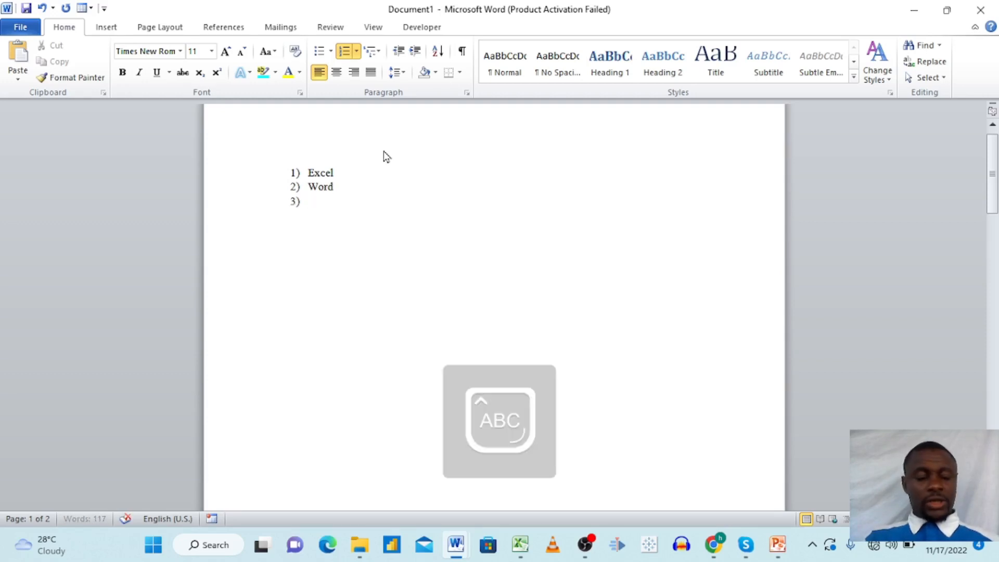
{"action": "type", "text": "P"}
{"action": "key", "text": "Caps_Lock"}
{"action": "type", "text": "owerpo"}
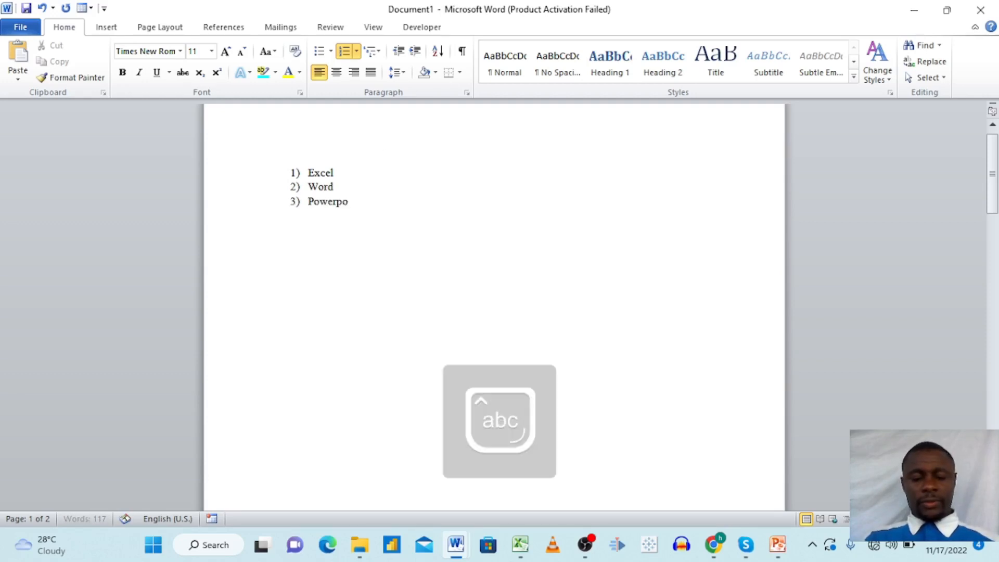
{"action": "type", "text": "int"}
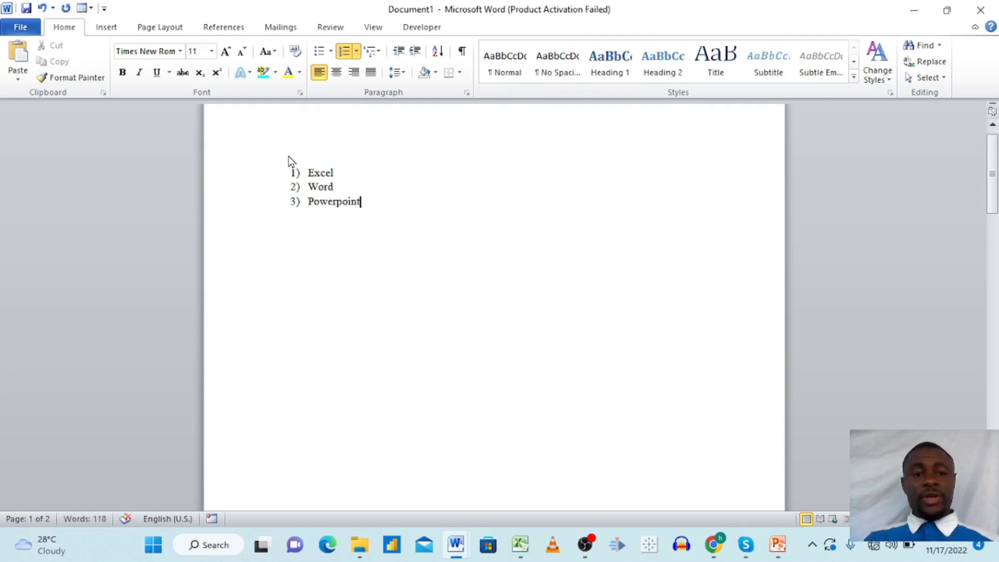
- Try the I. II. III. and A. B. C. number formats on all three list items, and settle on a) b) c)
{"action": "left_click_drag", "start_coordinate": [308, 172], "coordinate": [360, 214]}
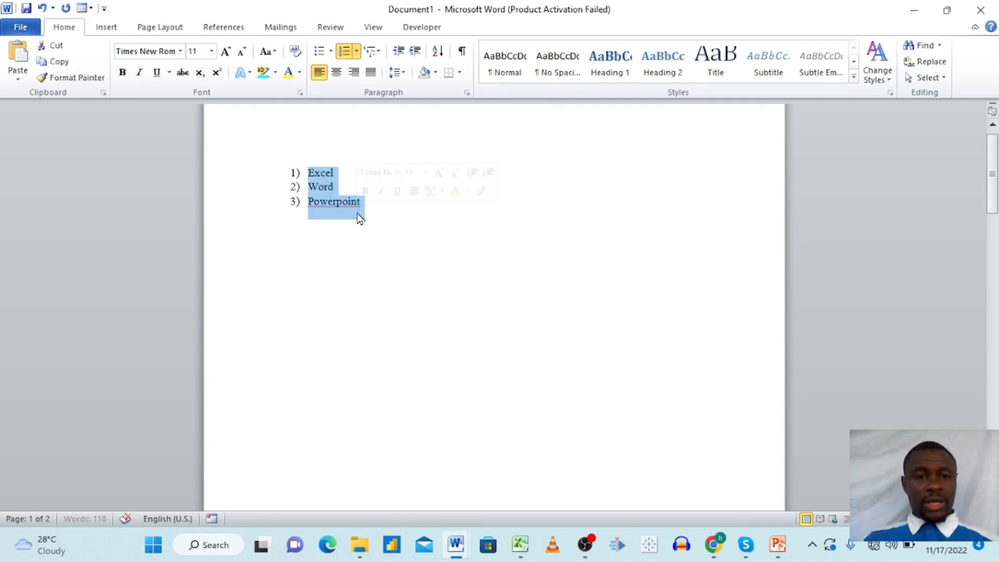
{"action": "left_click", "coordinate": [356, 51]}
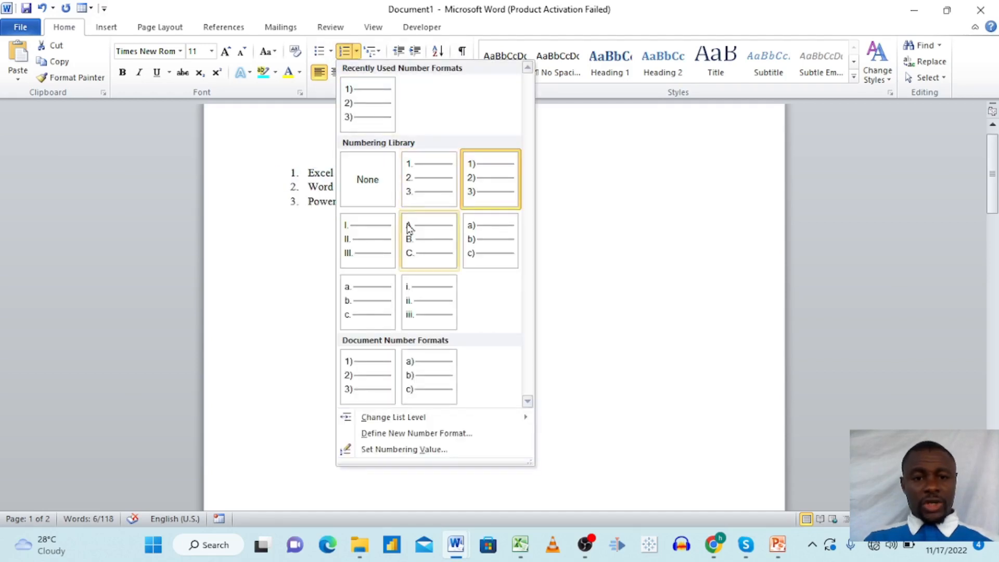
{"action": "left_click", "coordinate": [379, 248]}
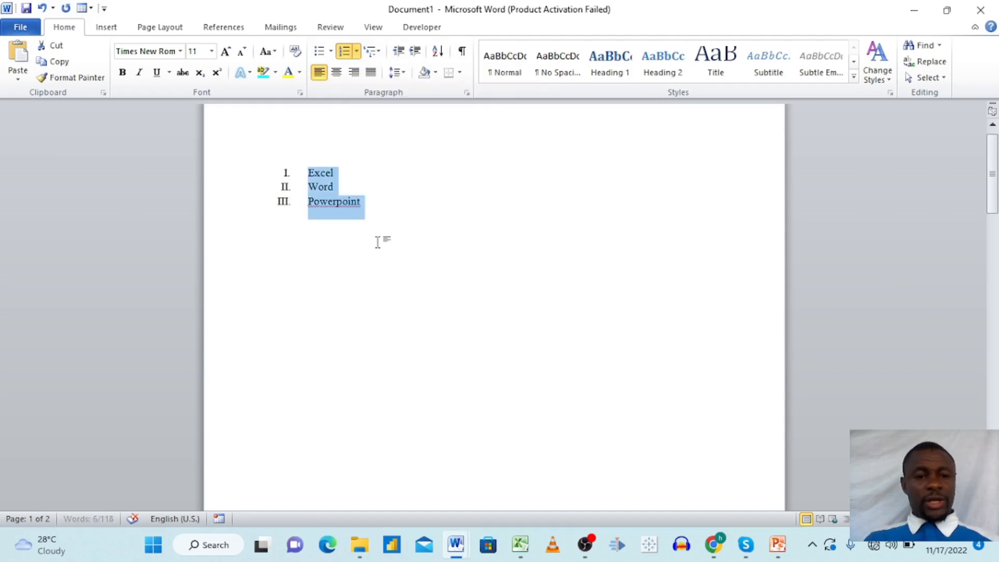
{"action": "left_click", "coordinate": [357, 50]}
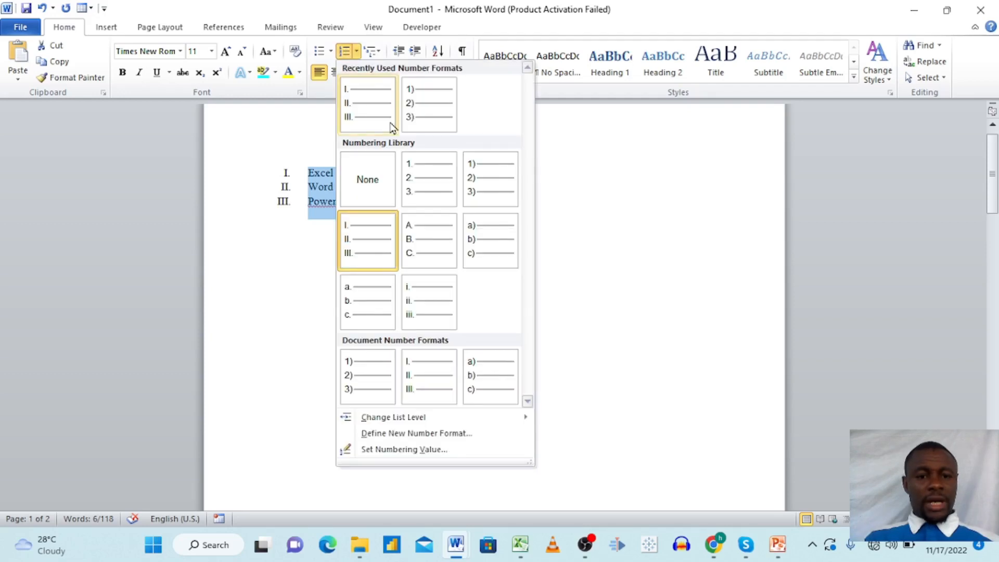
{"action": "left_click", "coordinate": [420, 238]}
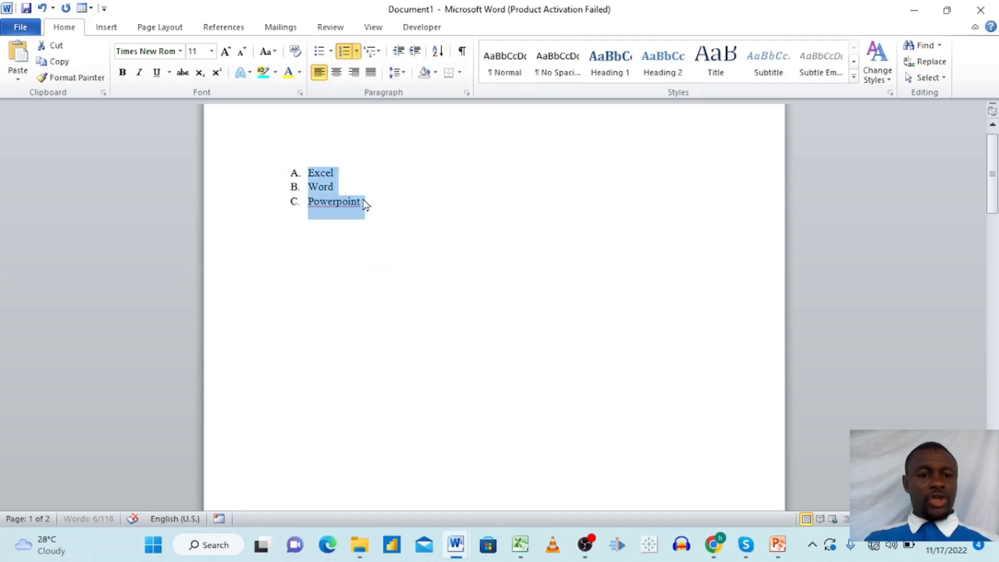
{"action": "left_click", "coordinate": [356, 50]}
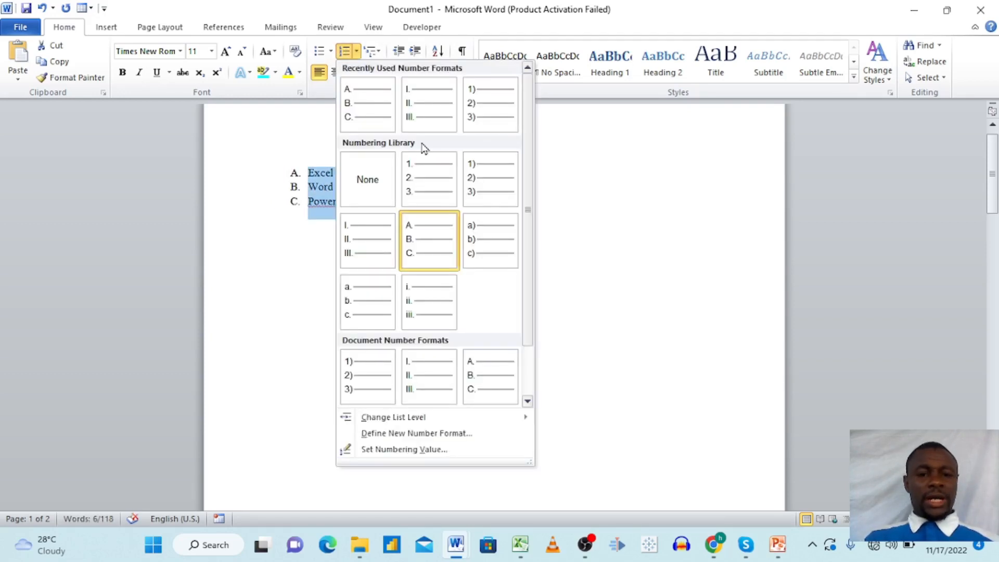
{"action": "left_click", "coordinate": [483, 249]}
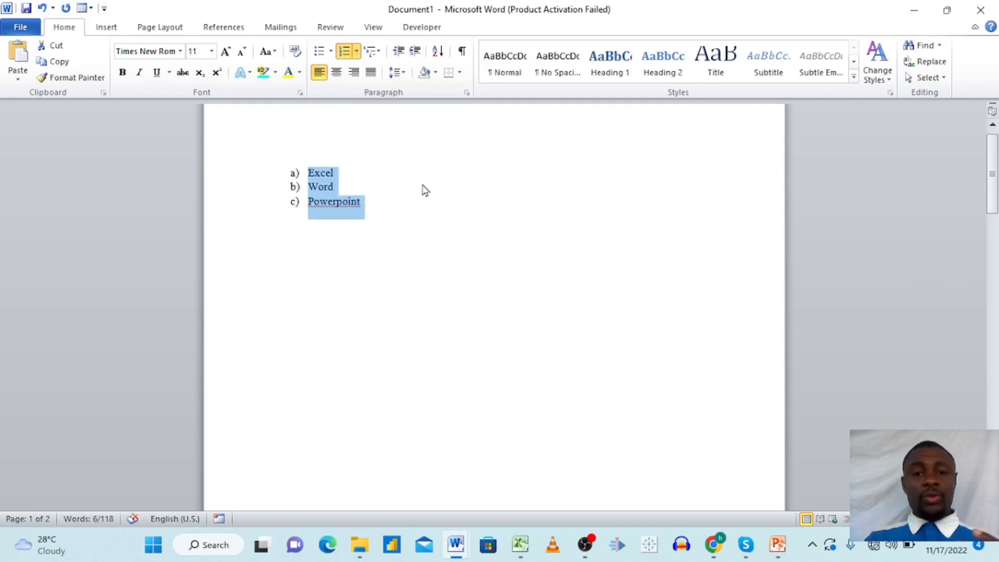